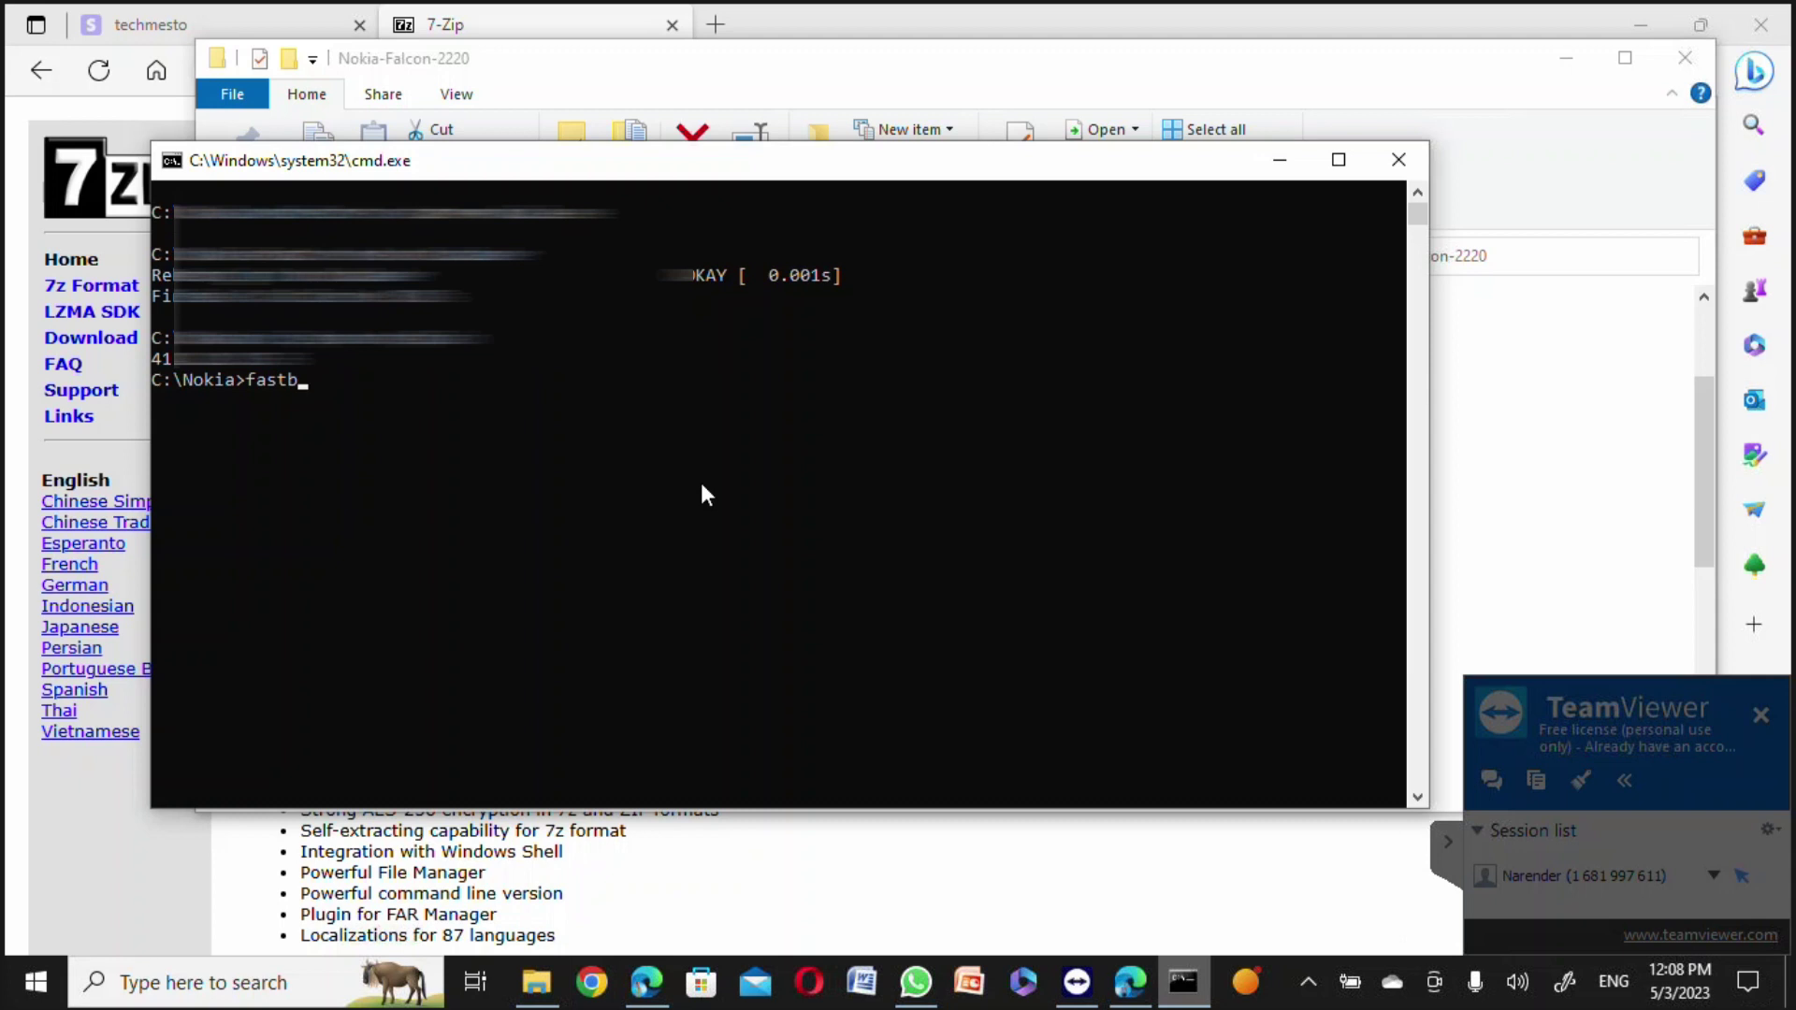
Query the phone's product (falcon) and bootloader OEM info showing Locked 1 and version 00WW_1_310
type("pro")
type("duct")
key("Return")
type("fast")
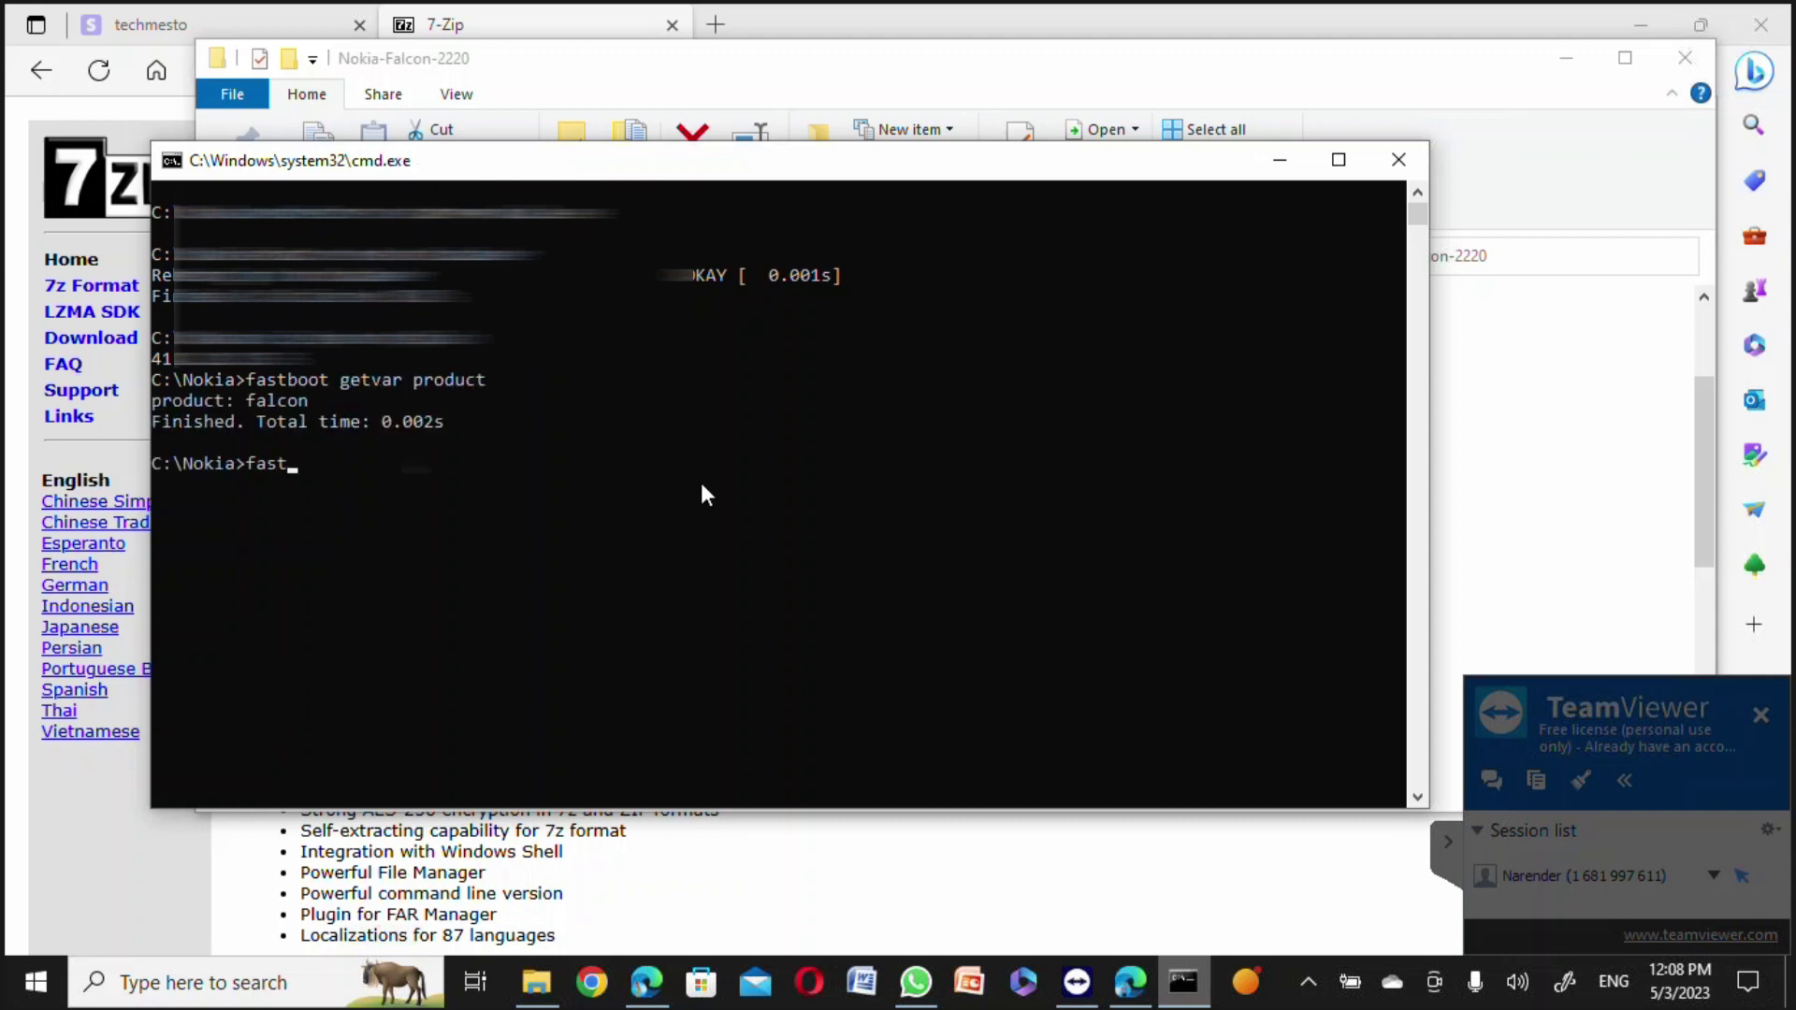
type("boot oem ge")
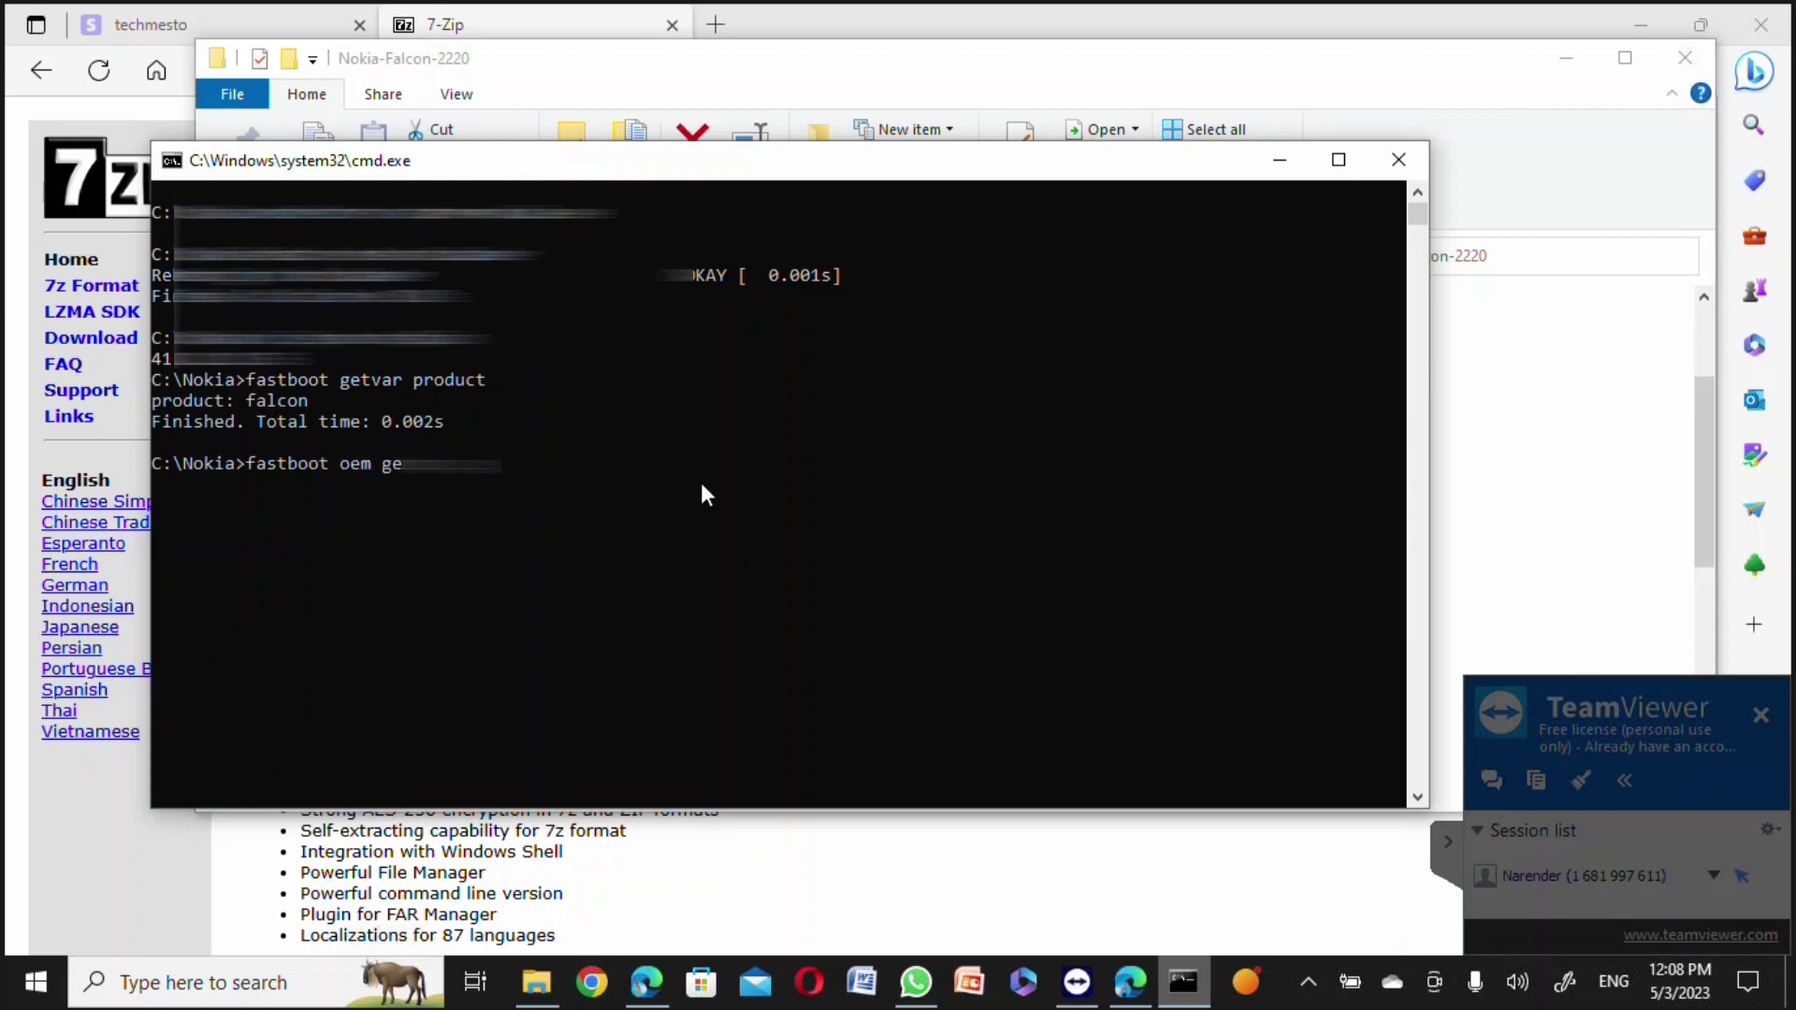
type("t")
key("Return")
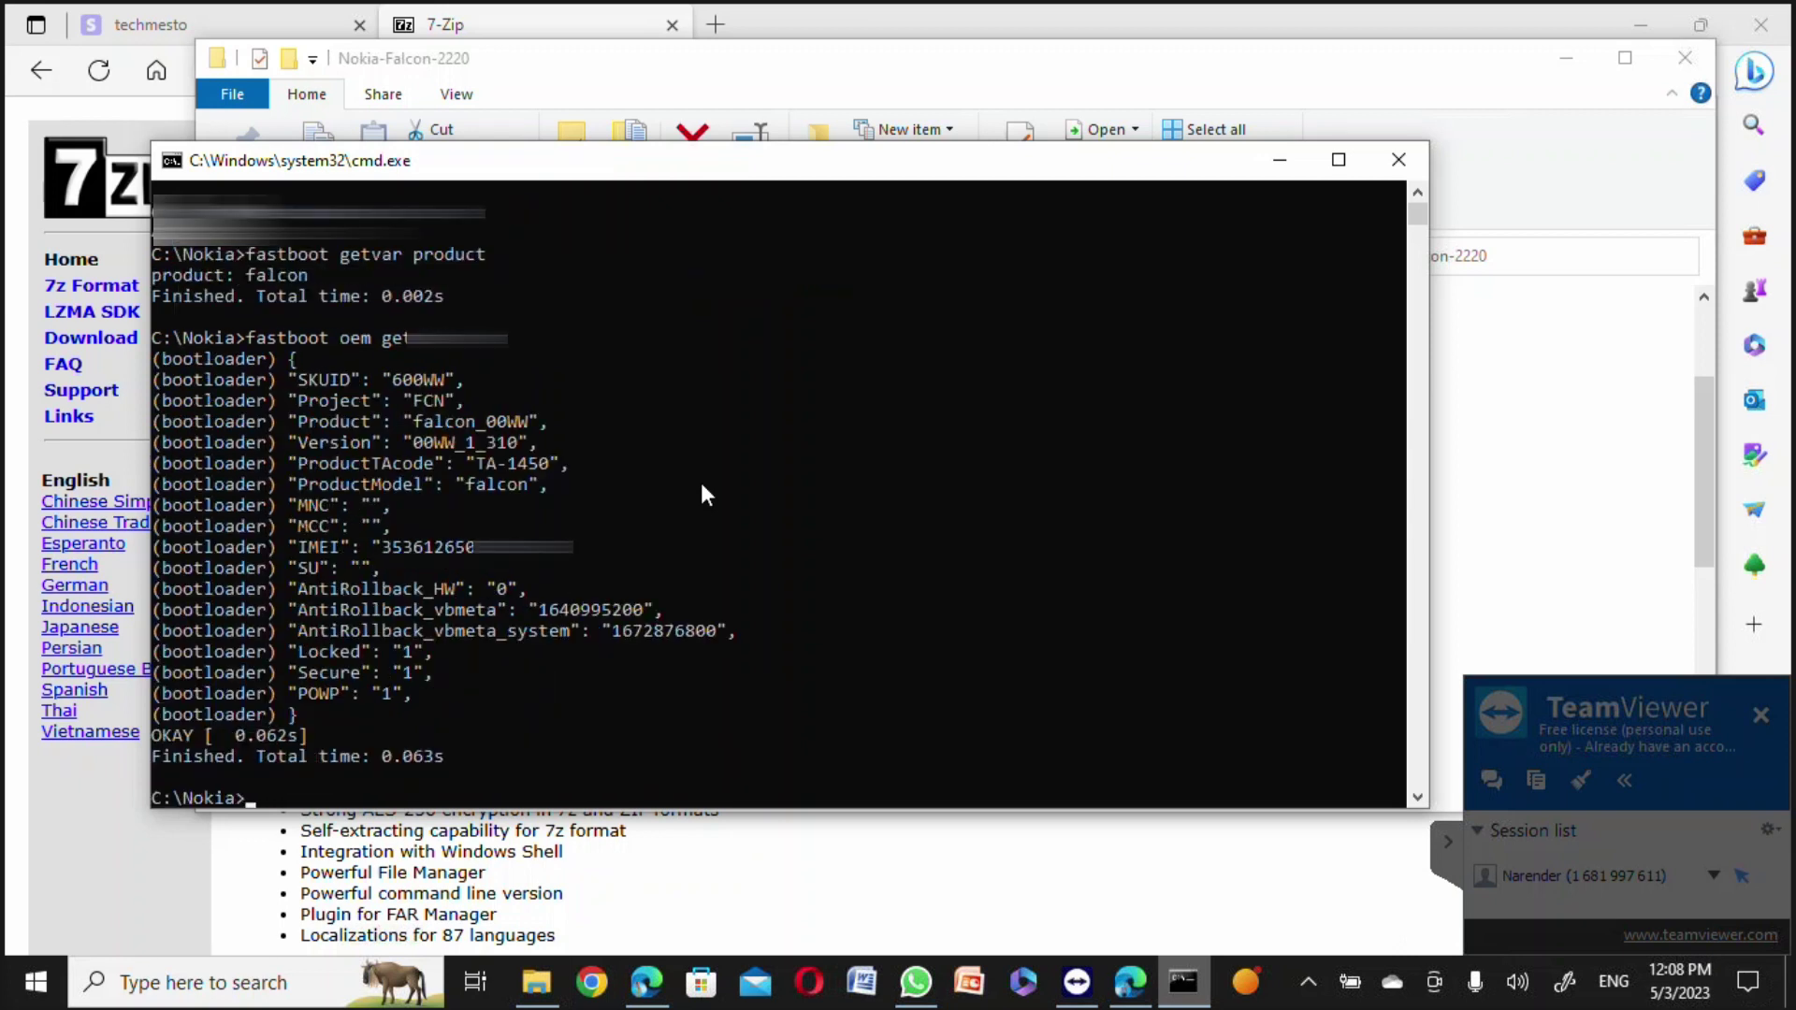
scroll(507, 438, "down", 1)
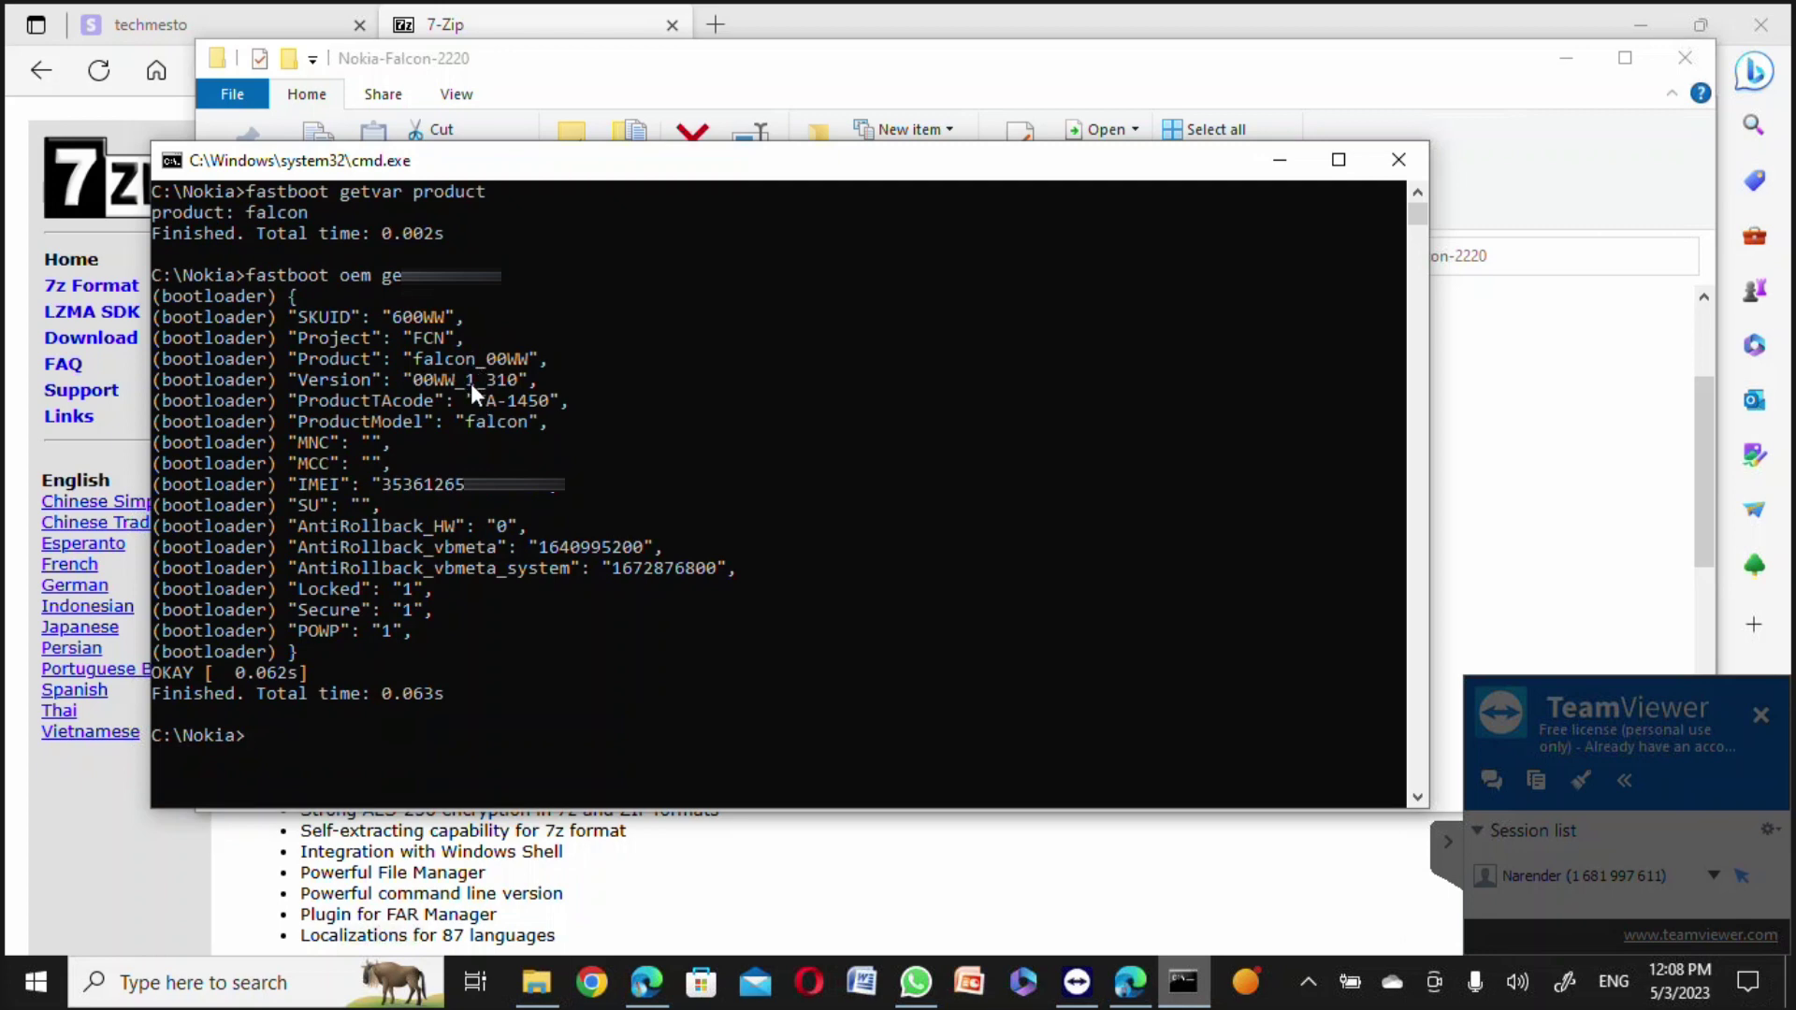
scroll(666, 469, "down", 2)
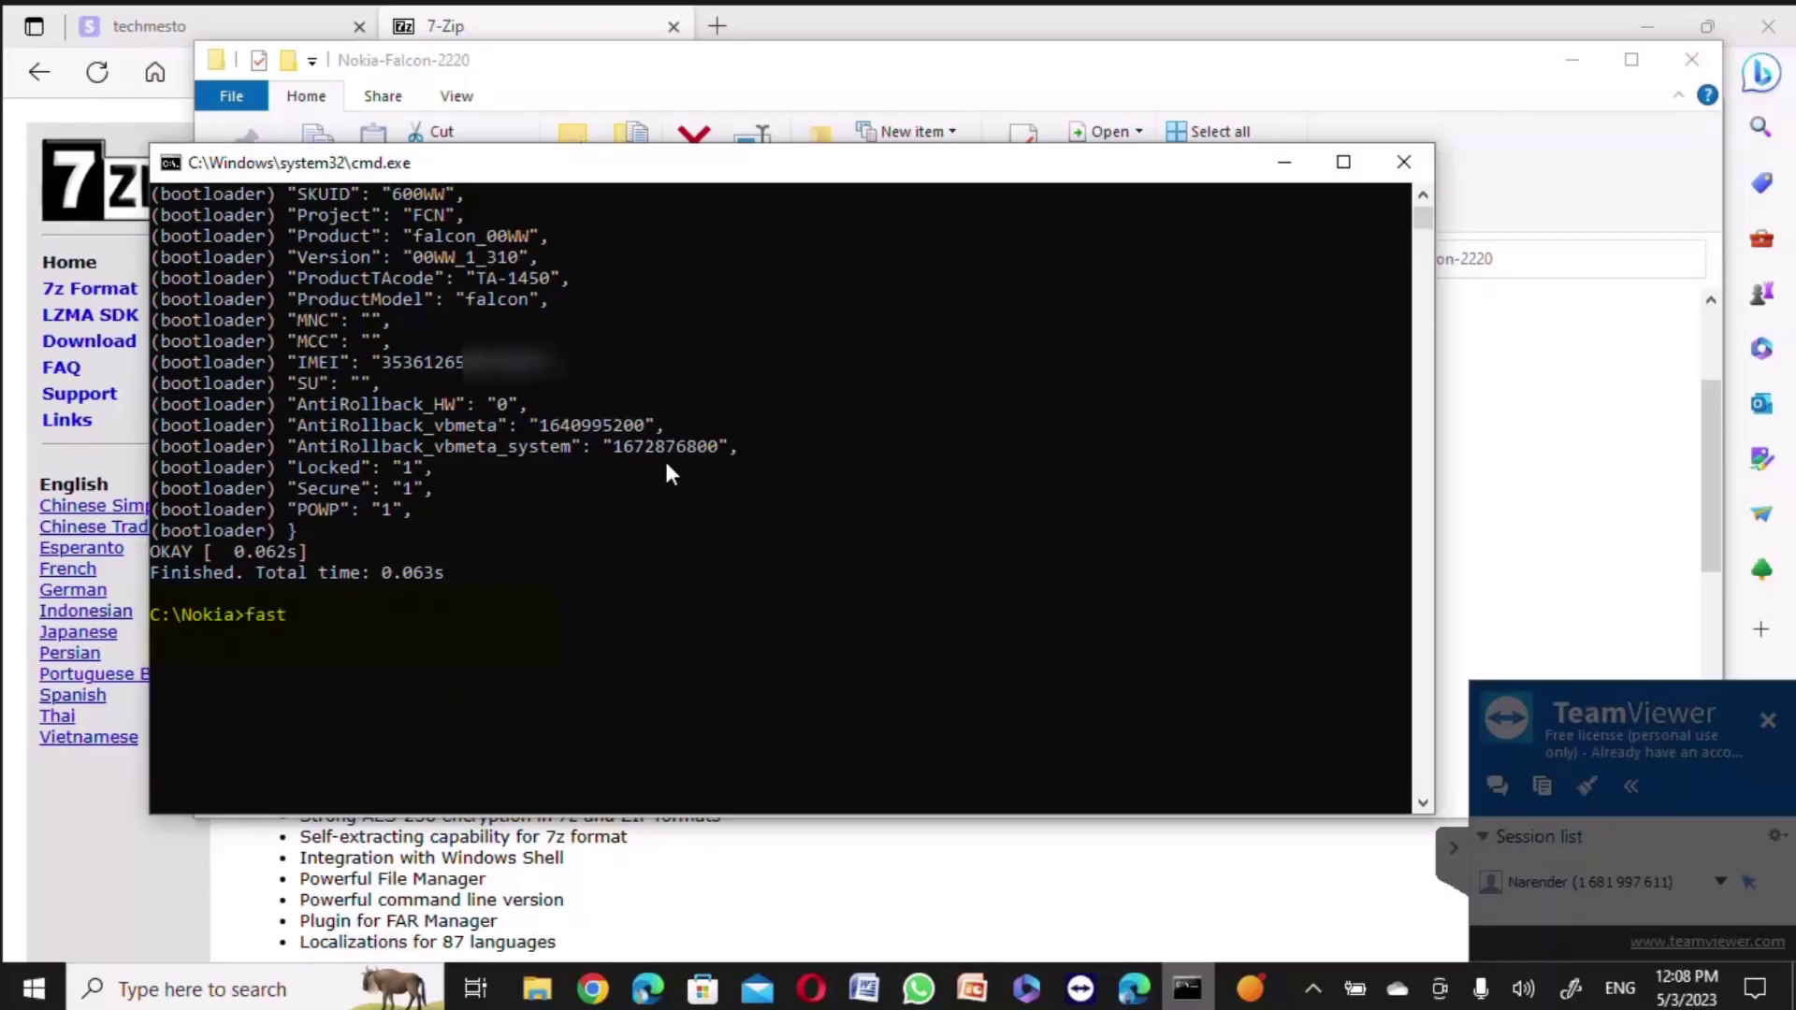
List all fastboot variables and highlight the current slot b and slot a/b status lines
type("r all")
key("Return")
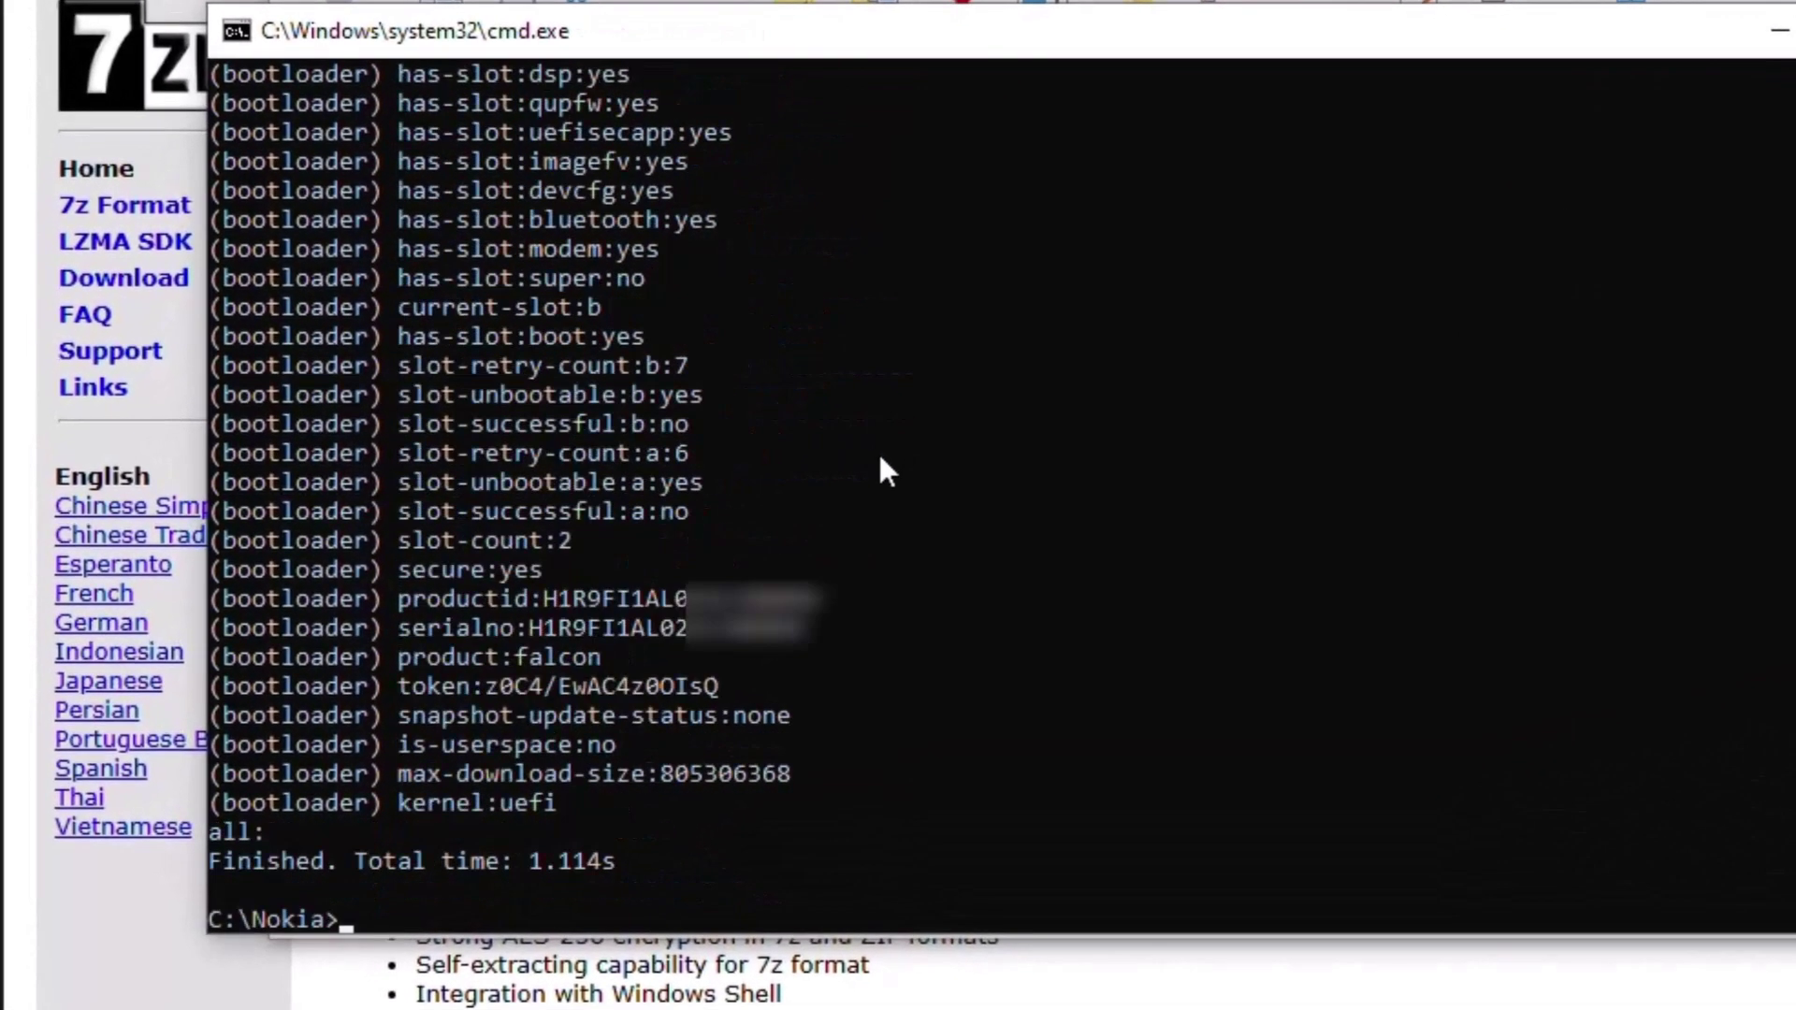
mouse_move(398, 306)
left_mouse_down()
mouse_move(705, 452)
mouse_move(732, 496)
left_mouse_up()
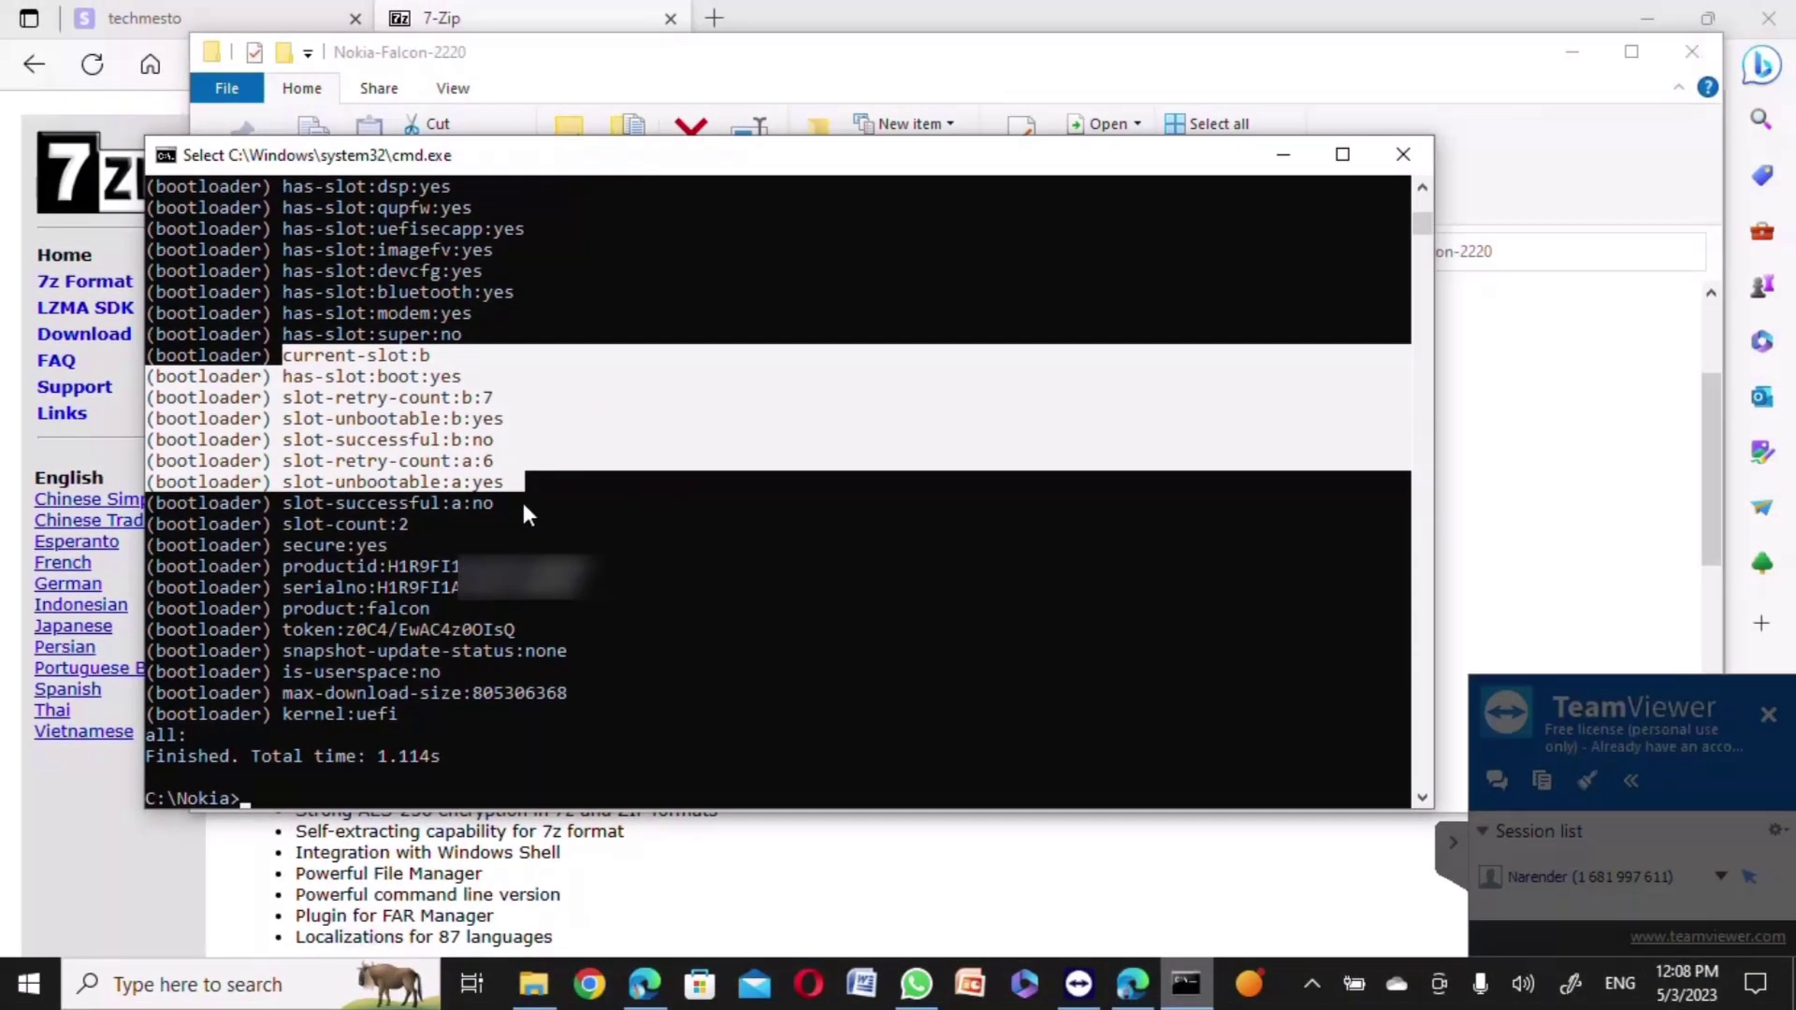
left_click_drag(734, 497, 522, 512)
key("Return")
Run 'fastboot oem device-info' and highlight its result showing the device is not unlocked
type("fastboot oem device-info")
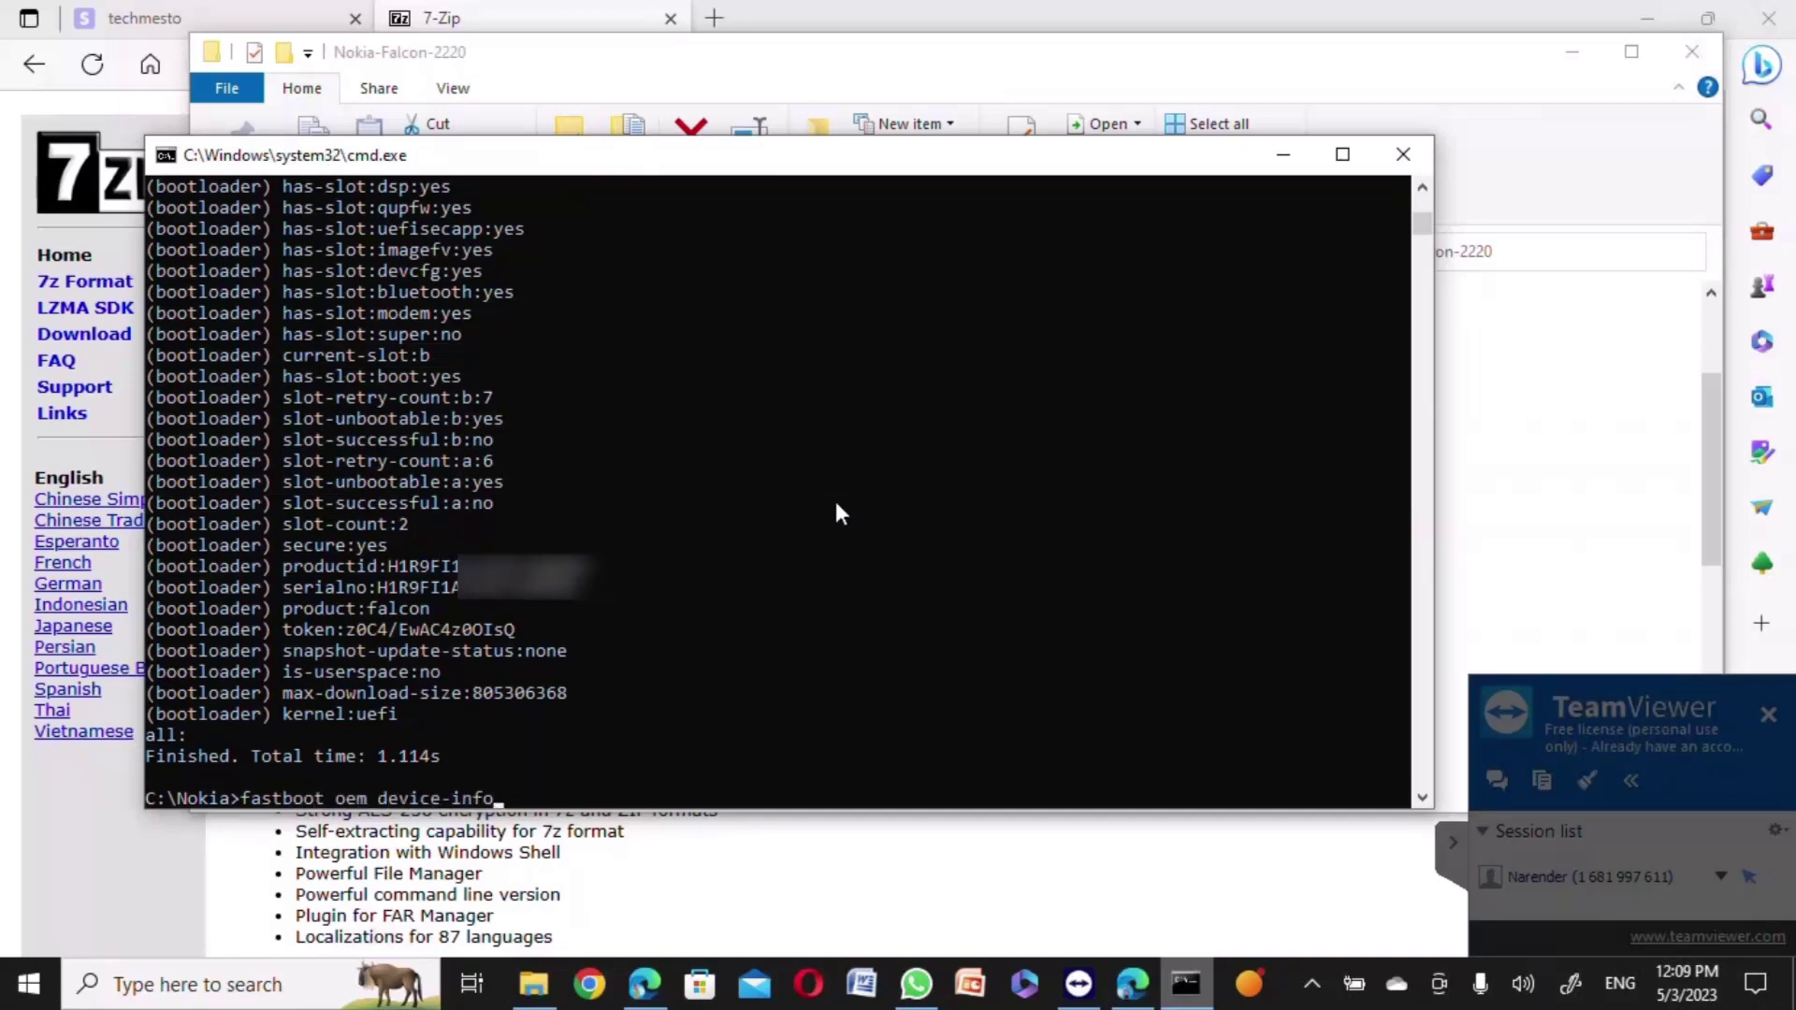
key("Return")
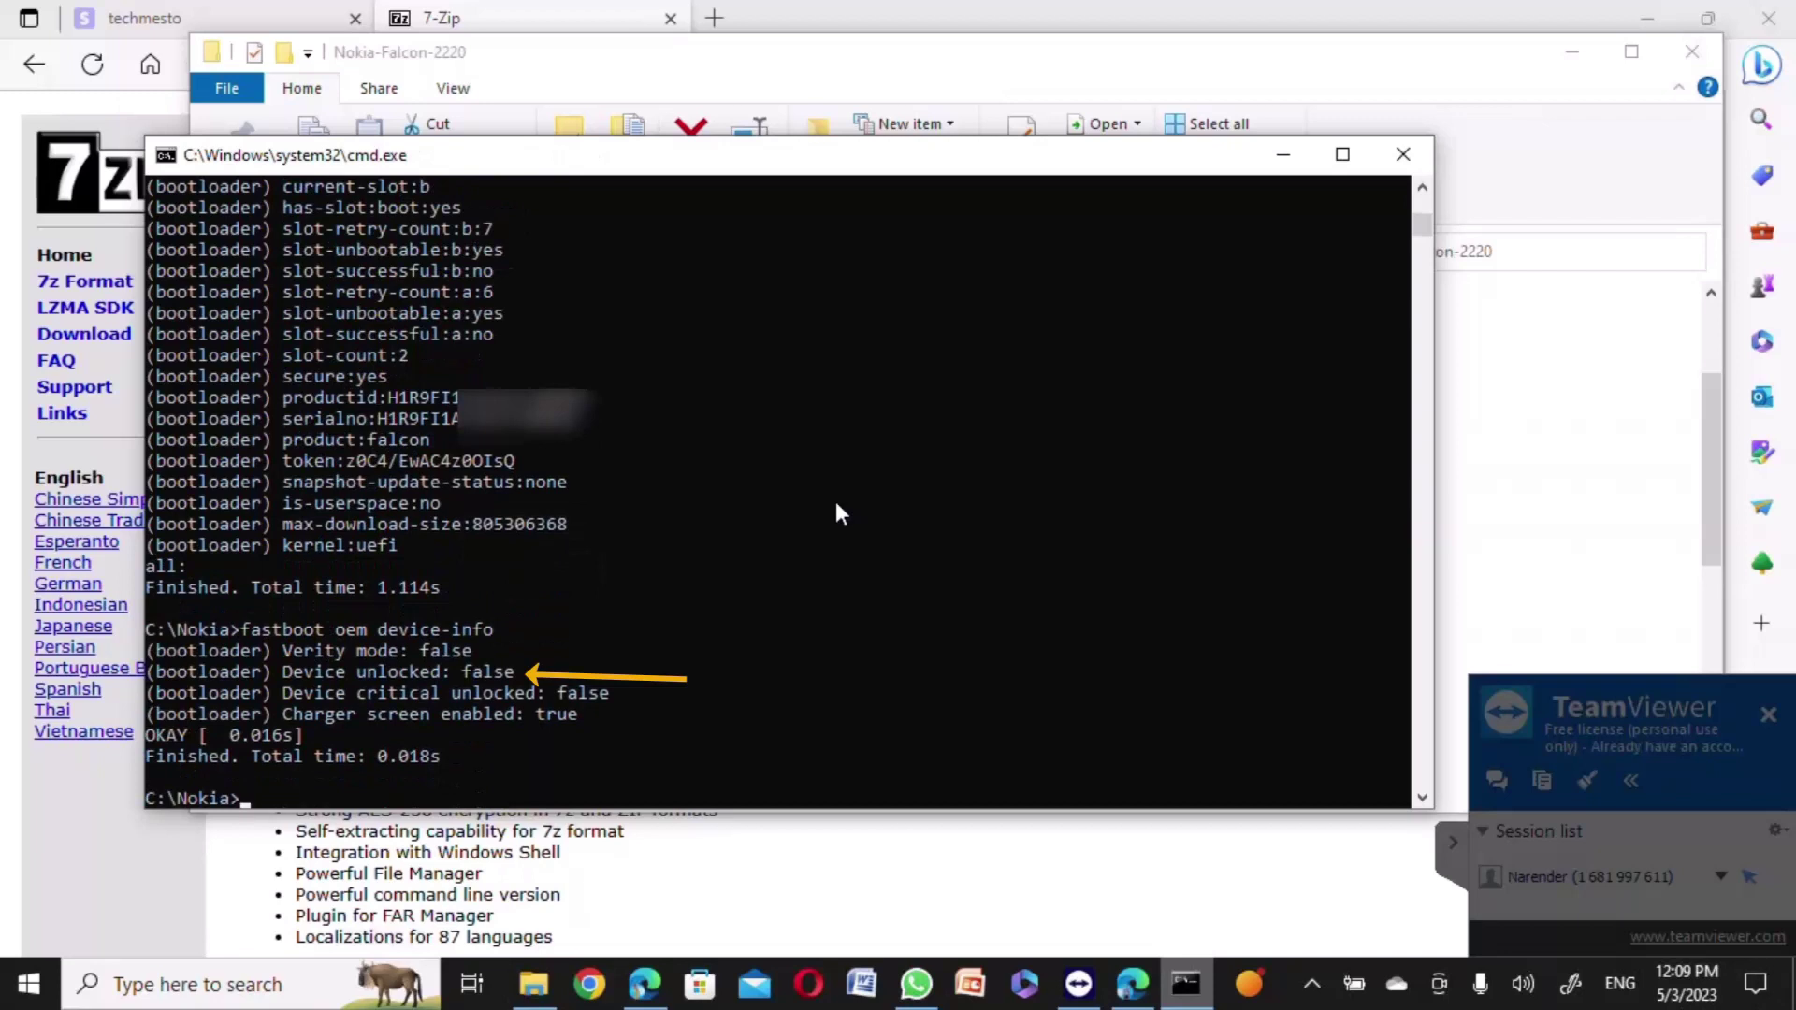
left_click_drag(452, 625, 598, 721)
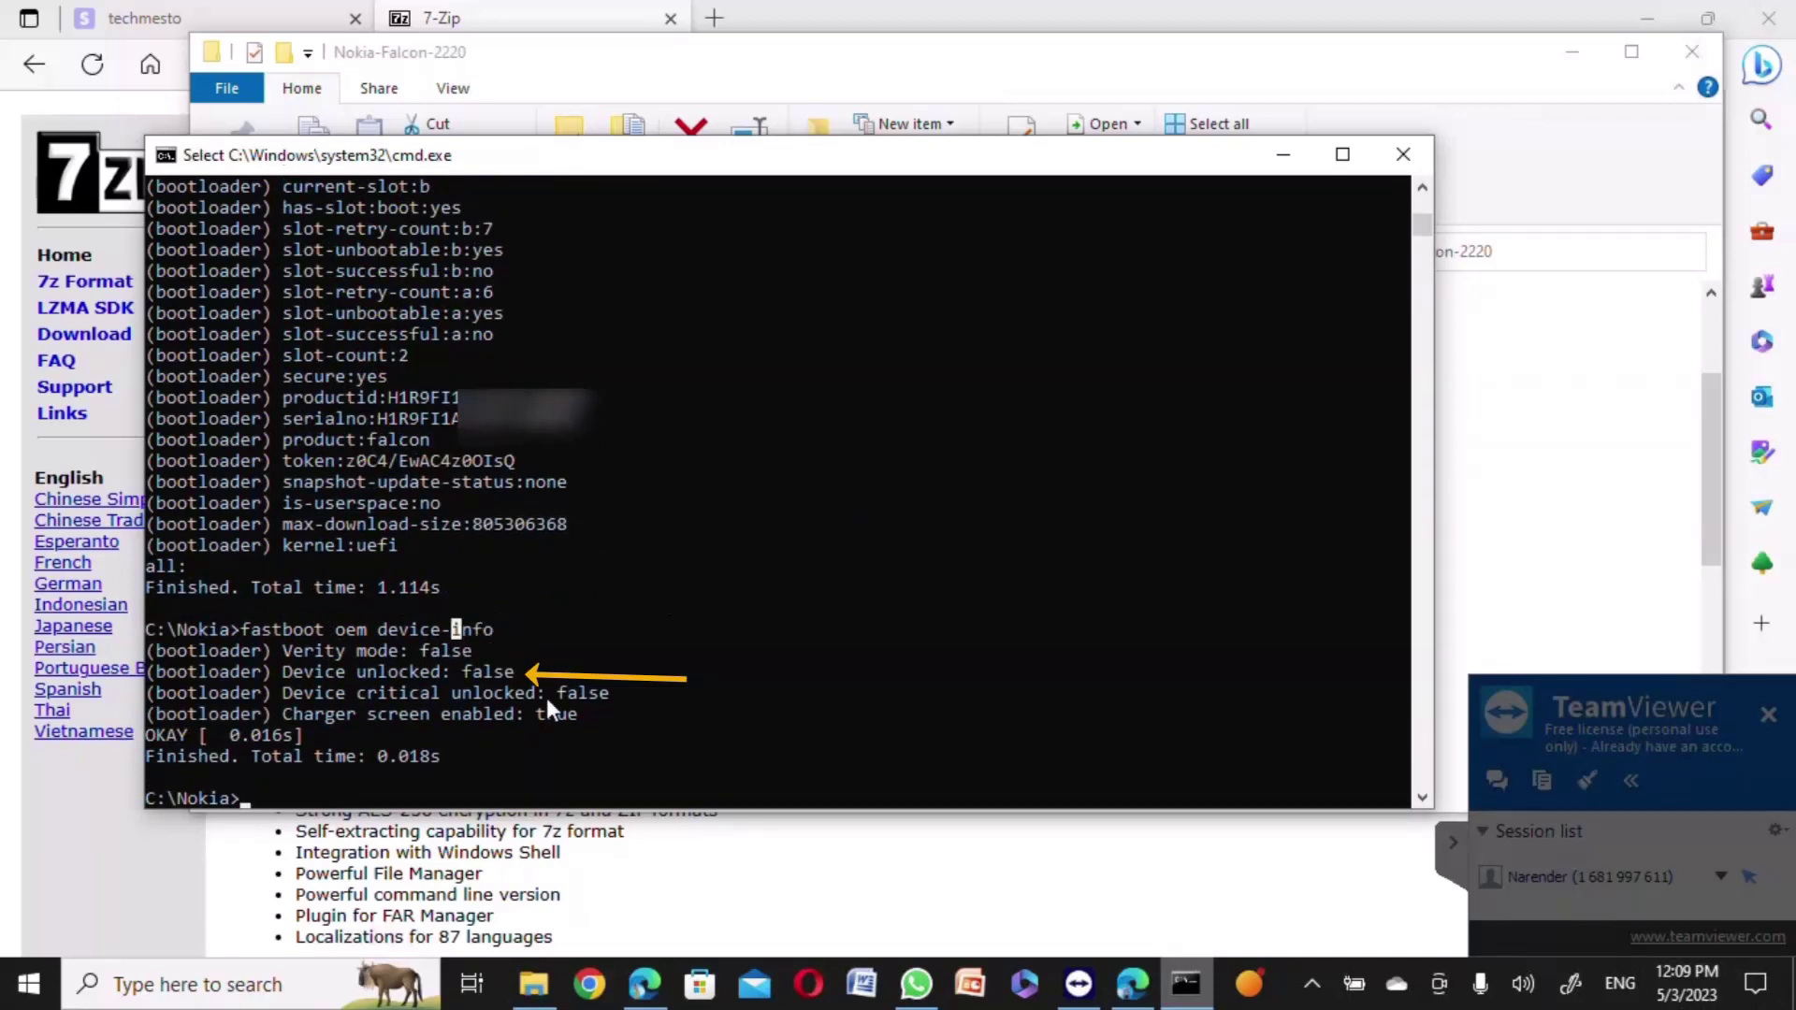
key("ctrl+c")
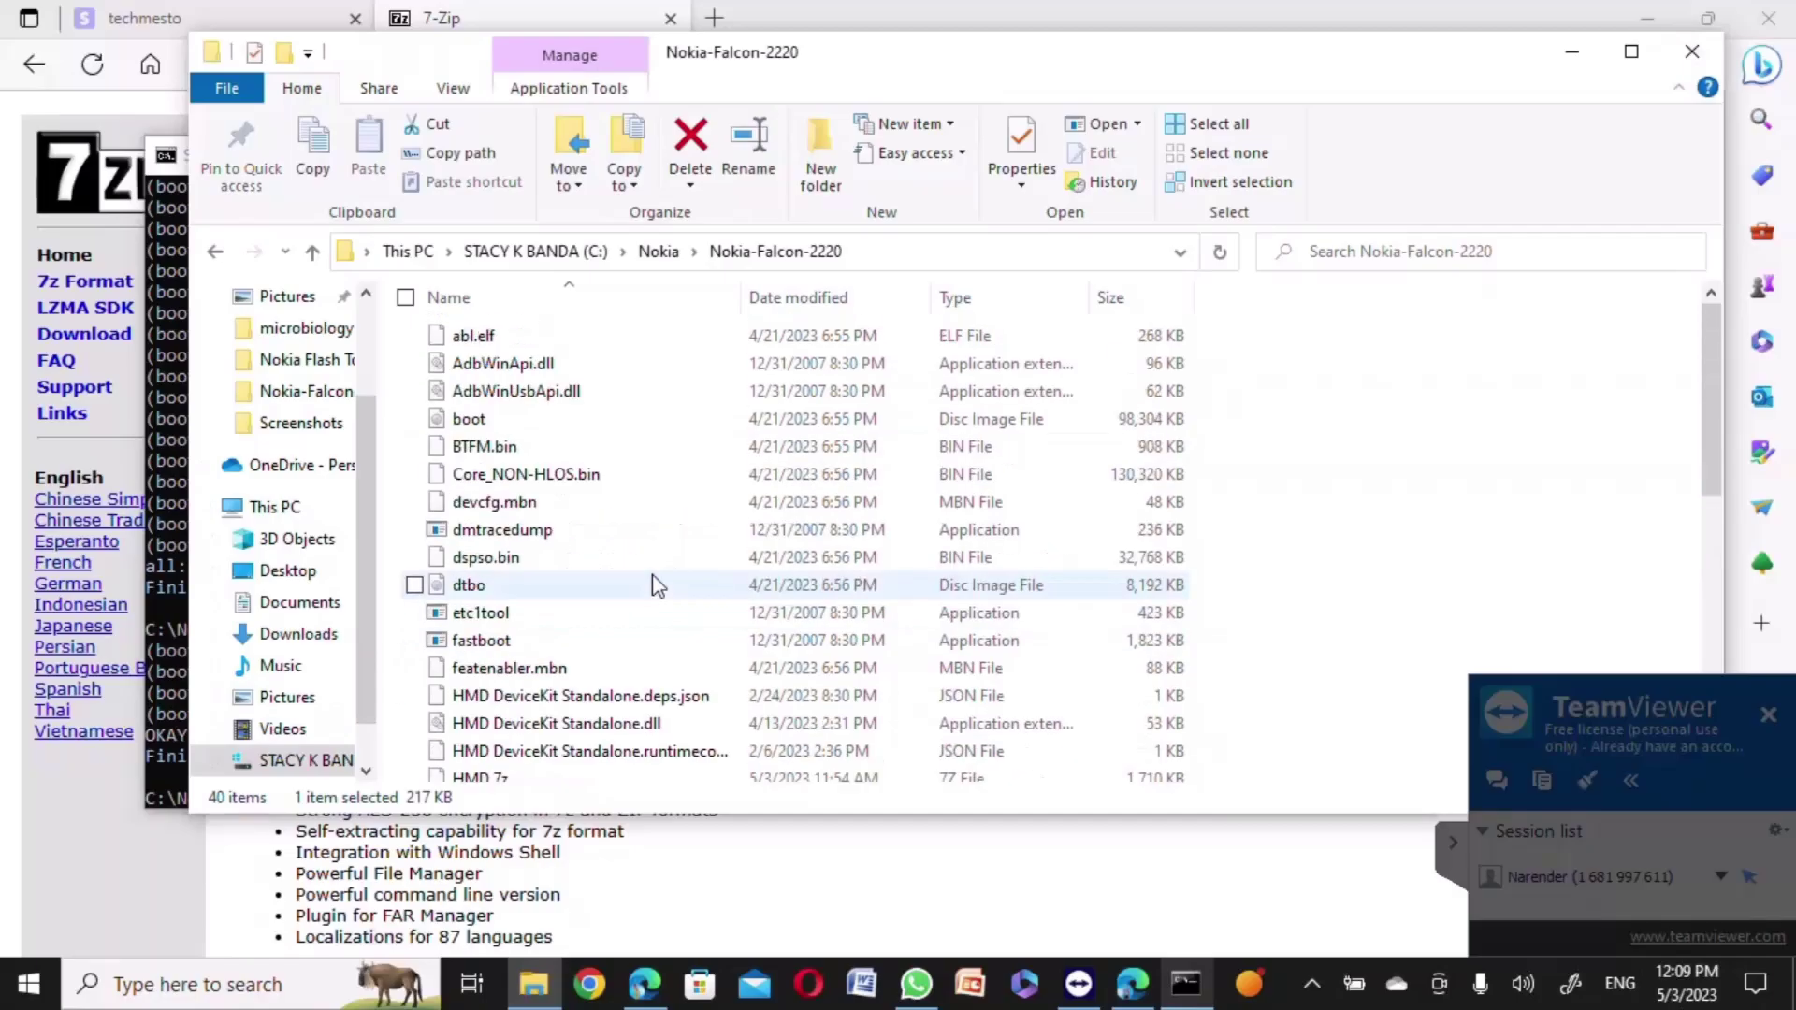
Launch HMD.exe, paste the authorization code with userdata/FRP reset ticked, and start flashing
scroll(655, 584, "down", 3)
double_click(677, 582)
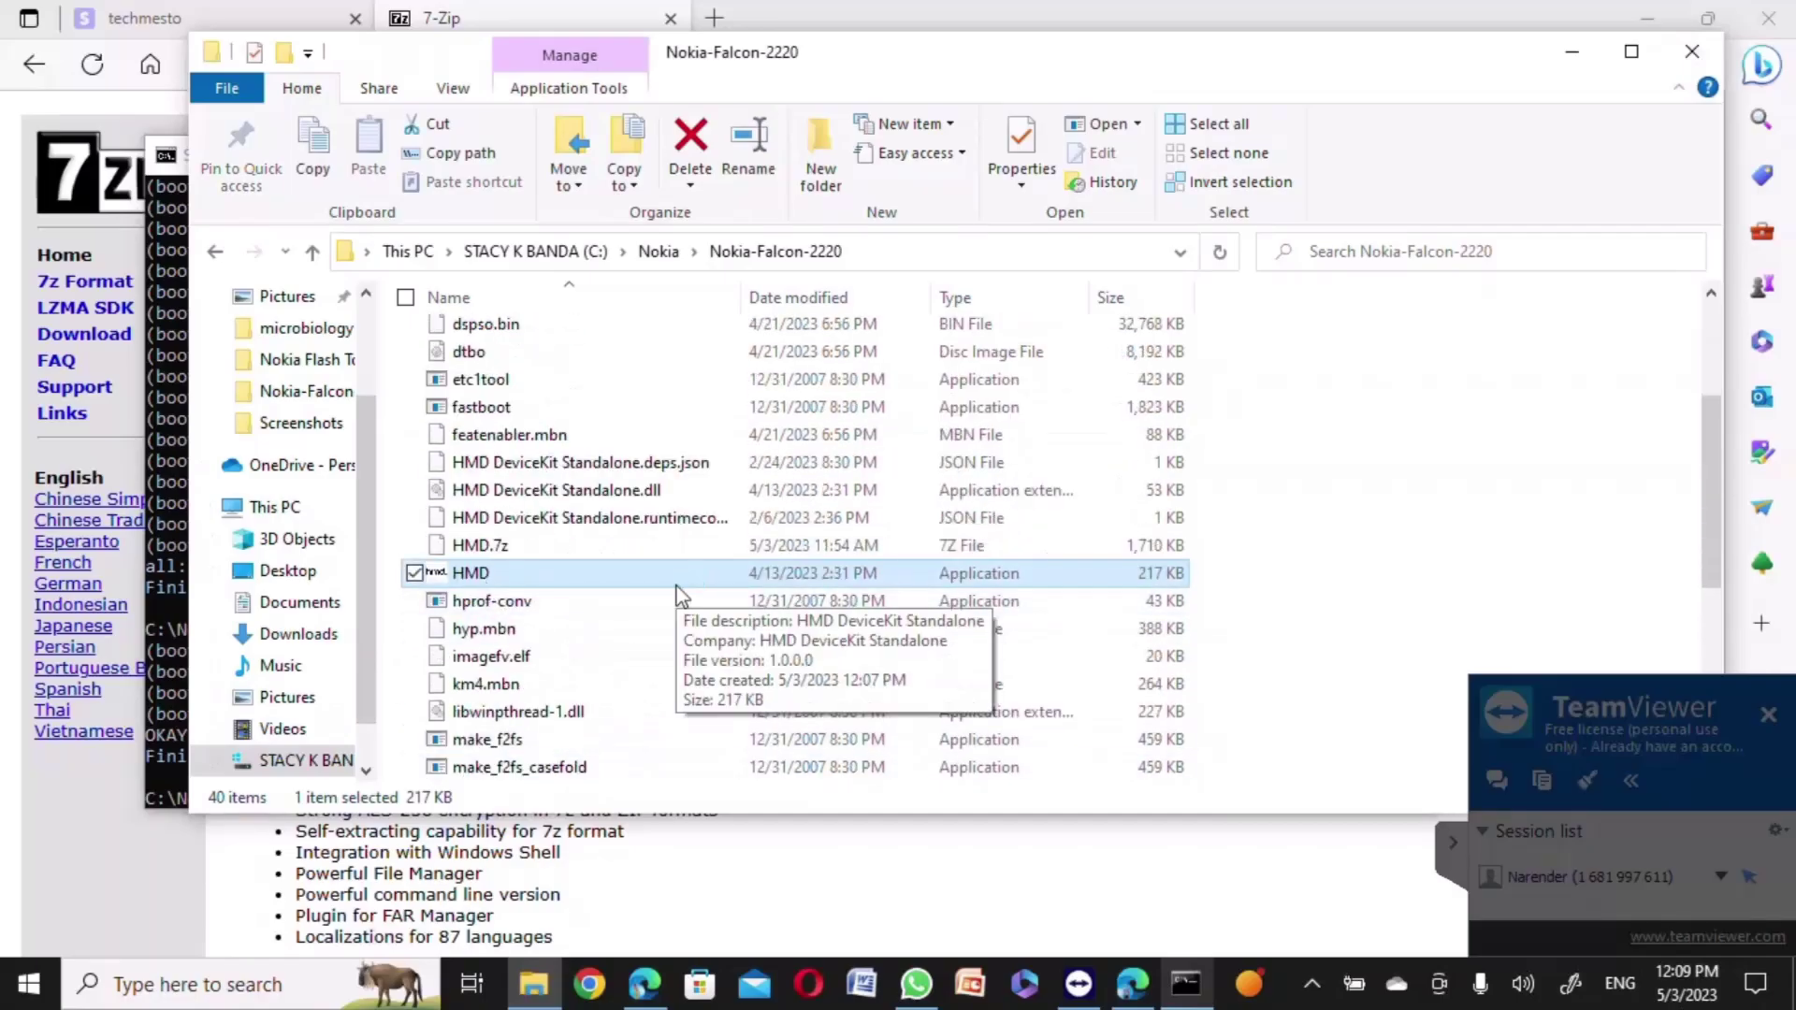
left_click(849, 387)
key("ctrl+v")
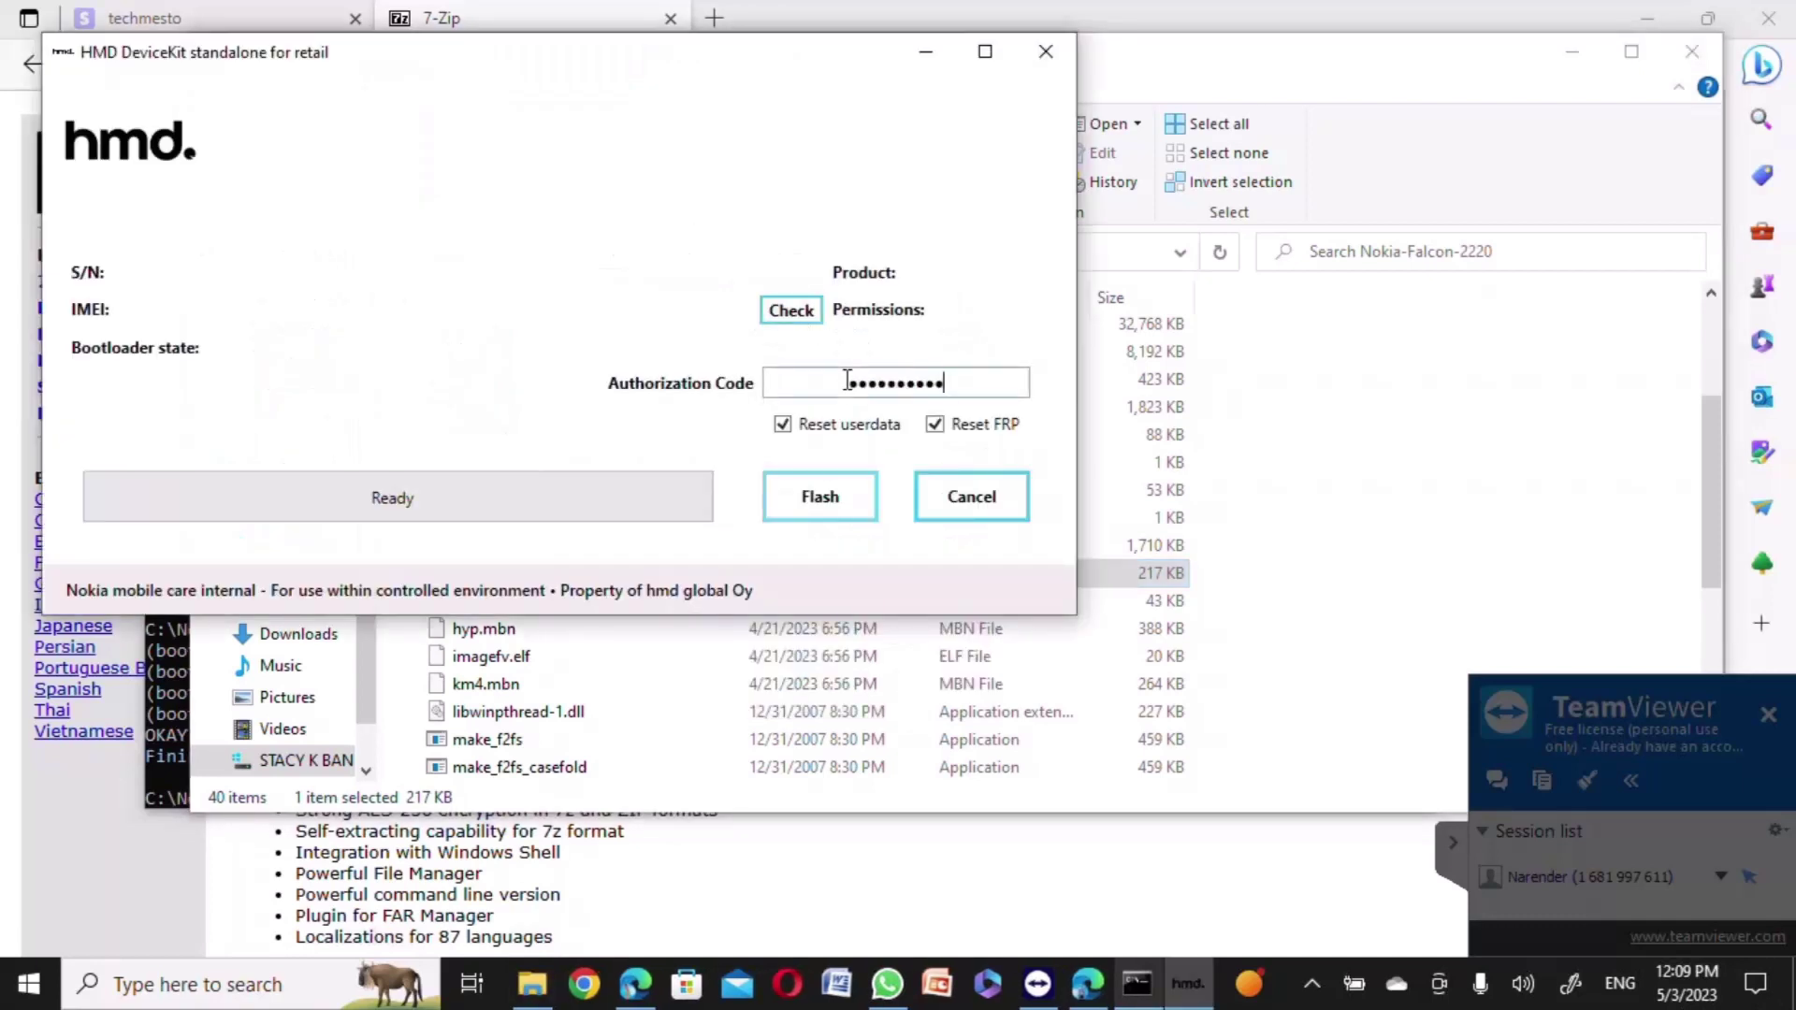
left_click_drag(299, 56, 884, 136)
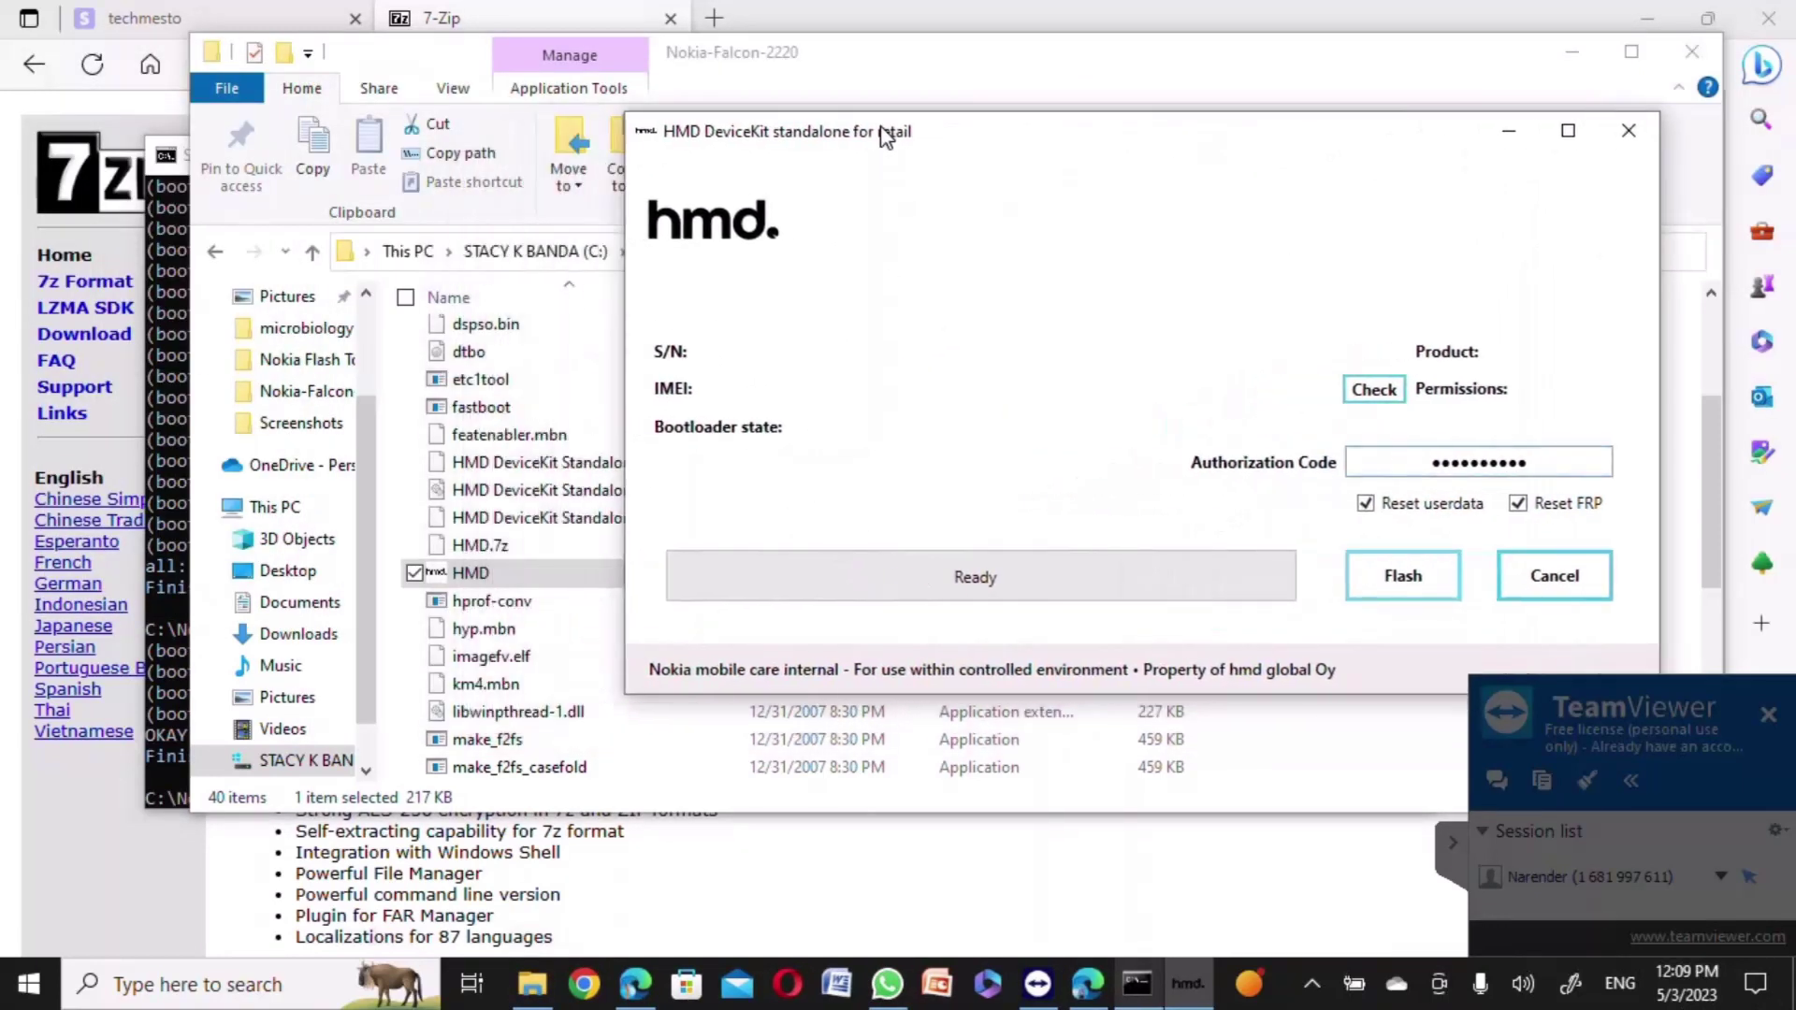
left_click(1404, 580)
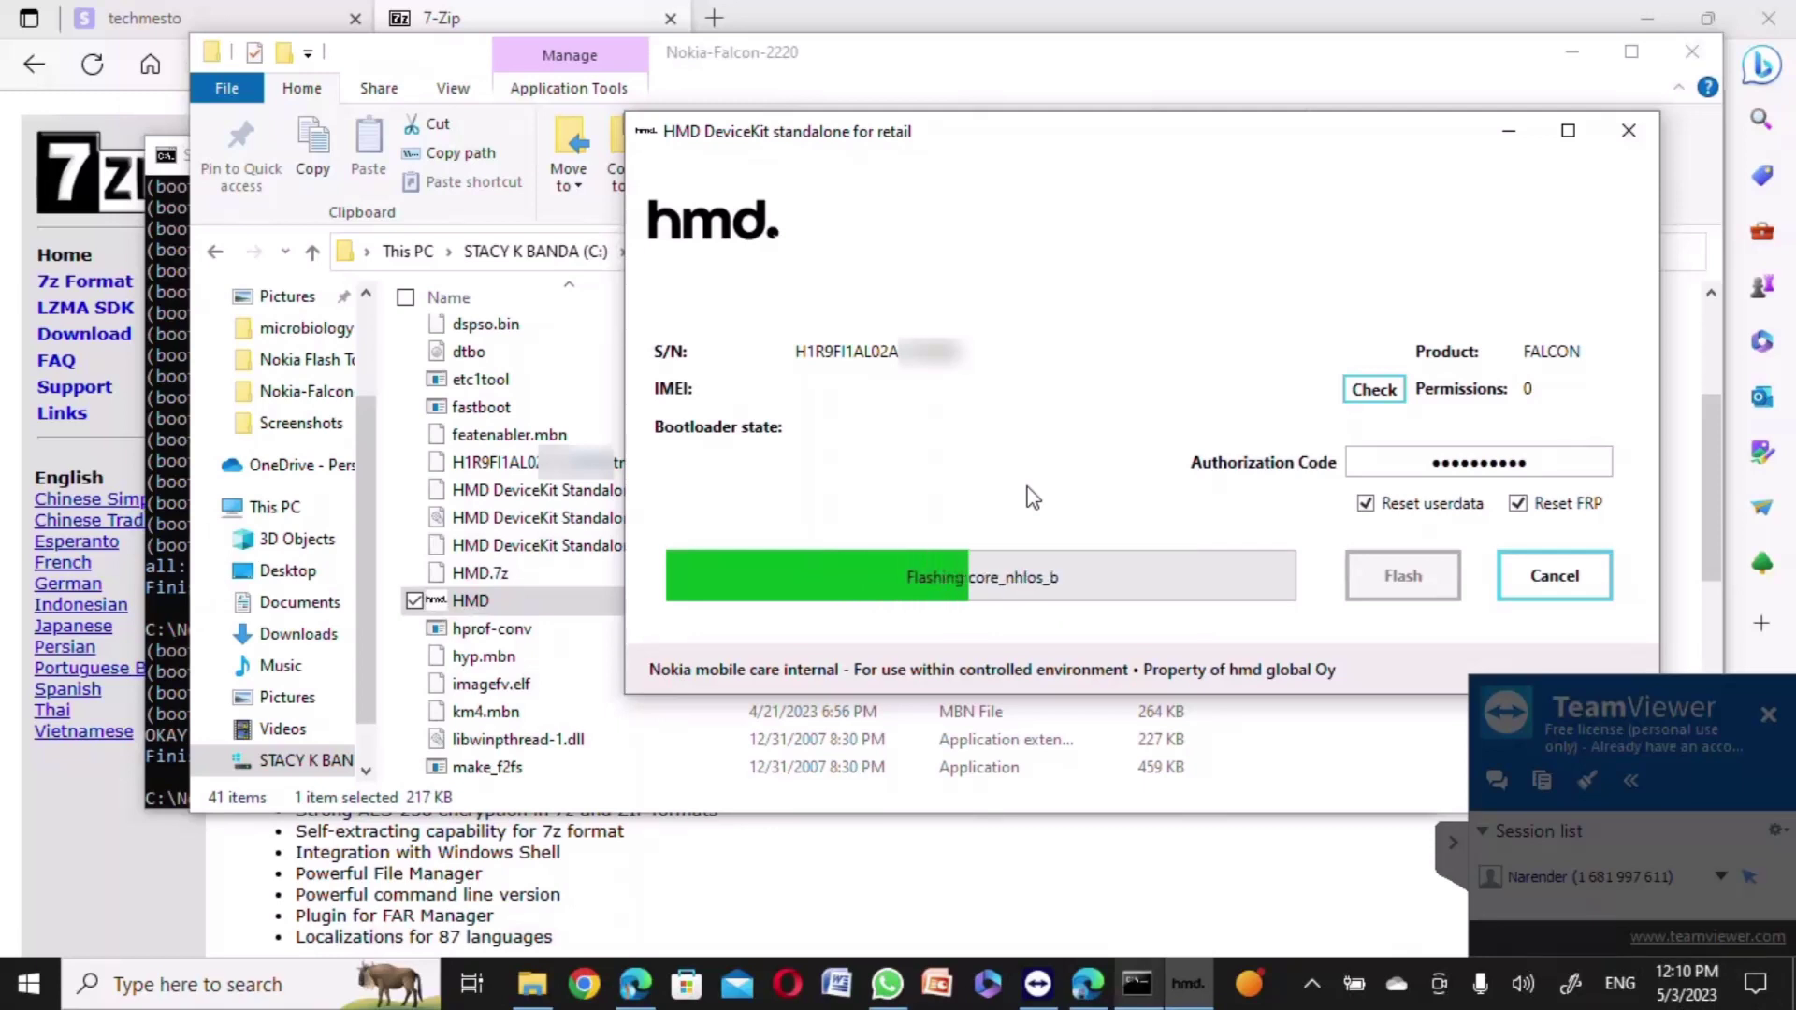
Open Task Manager in full view on its Performance tab, narrowed beside DeviceKit
right_click(1306, 968)
left_click(1377, 851)
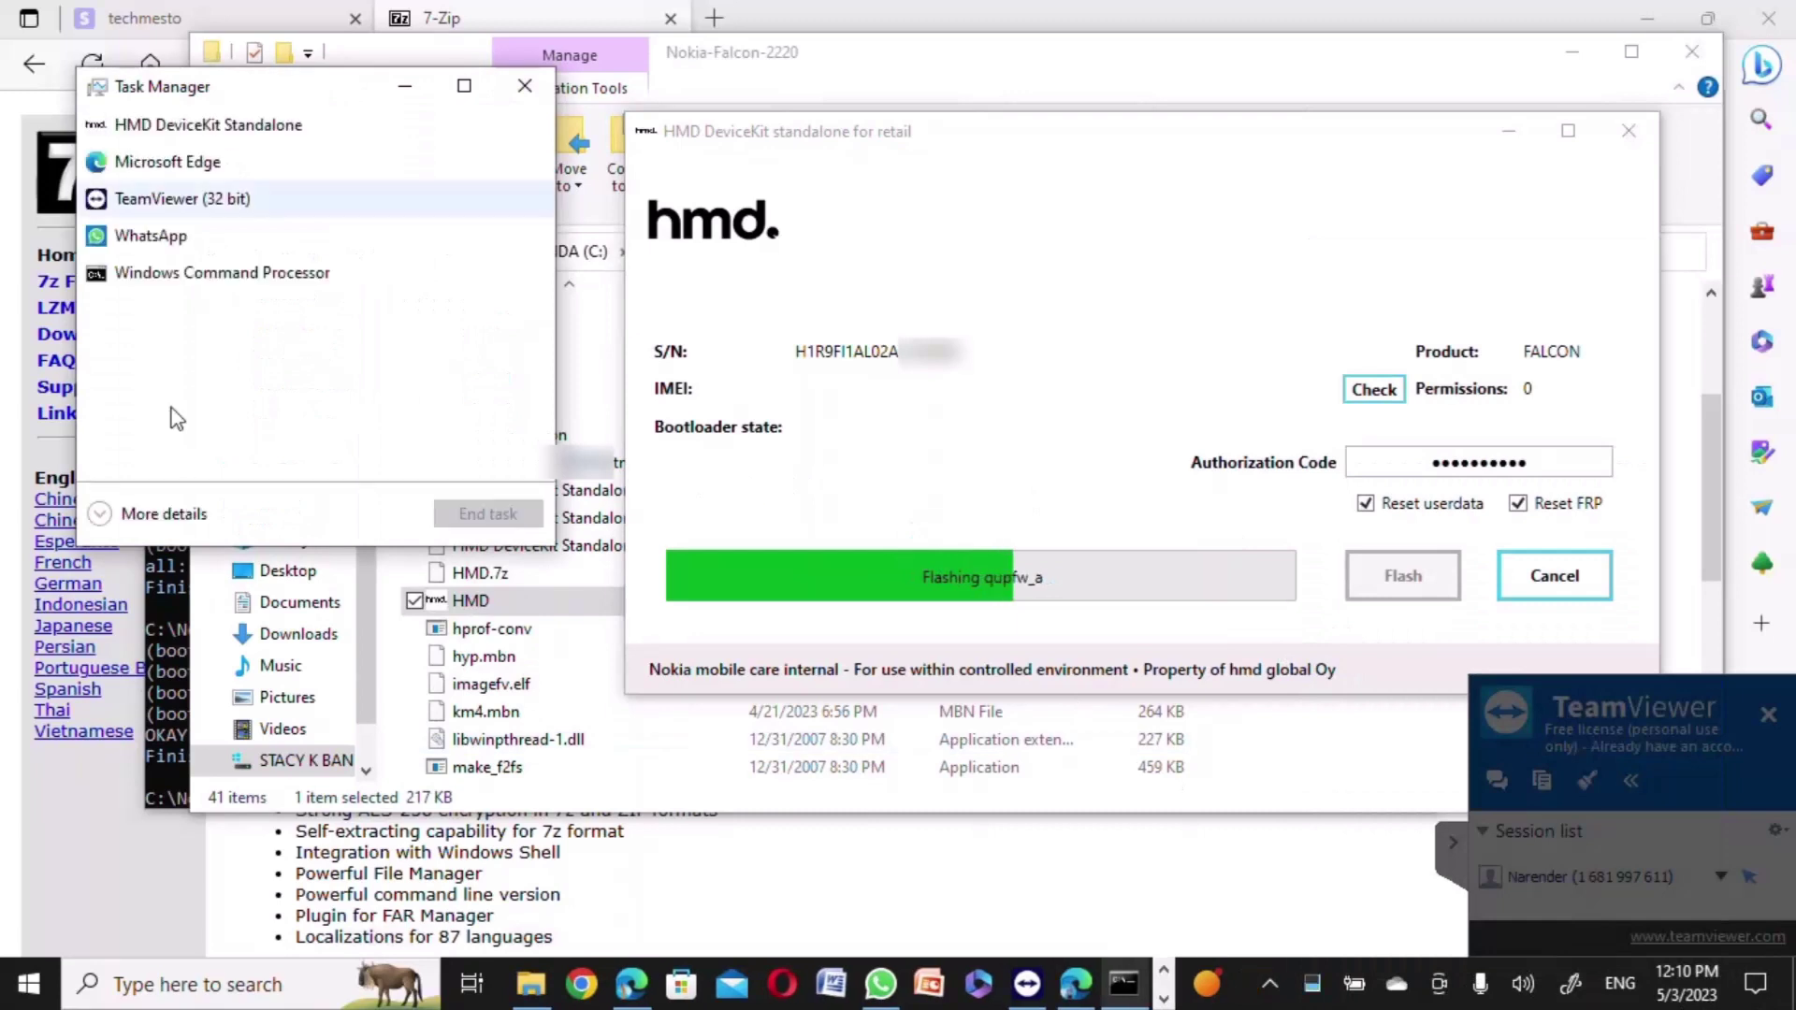
left_click(163, 514)
left_click(214, 152)
left_click_drag(953, 846, 715, 847)
left_click(221, 374)
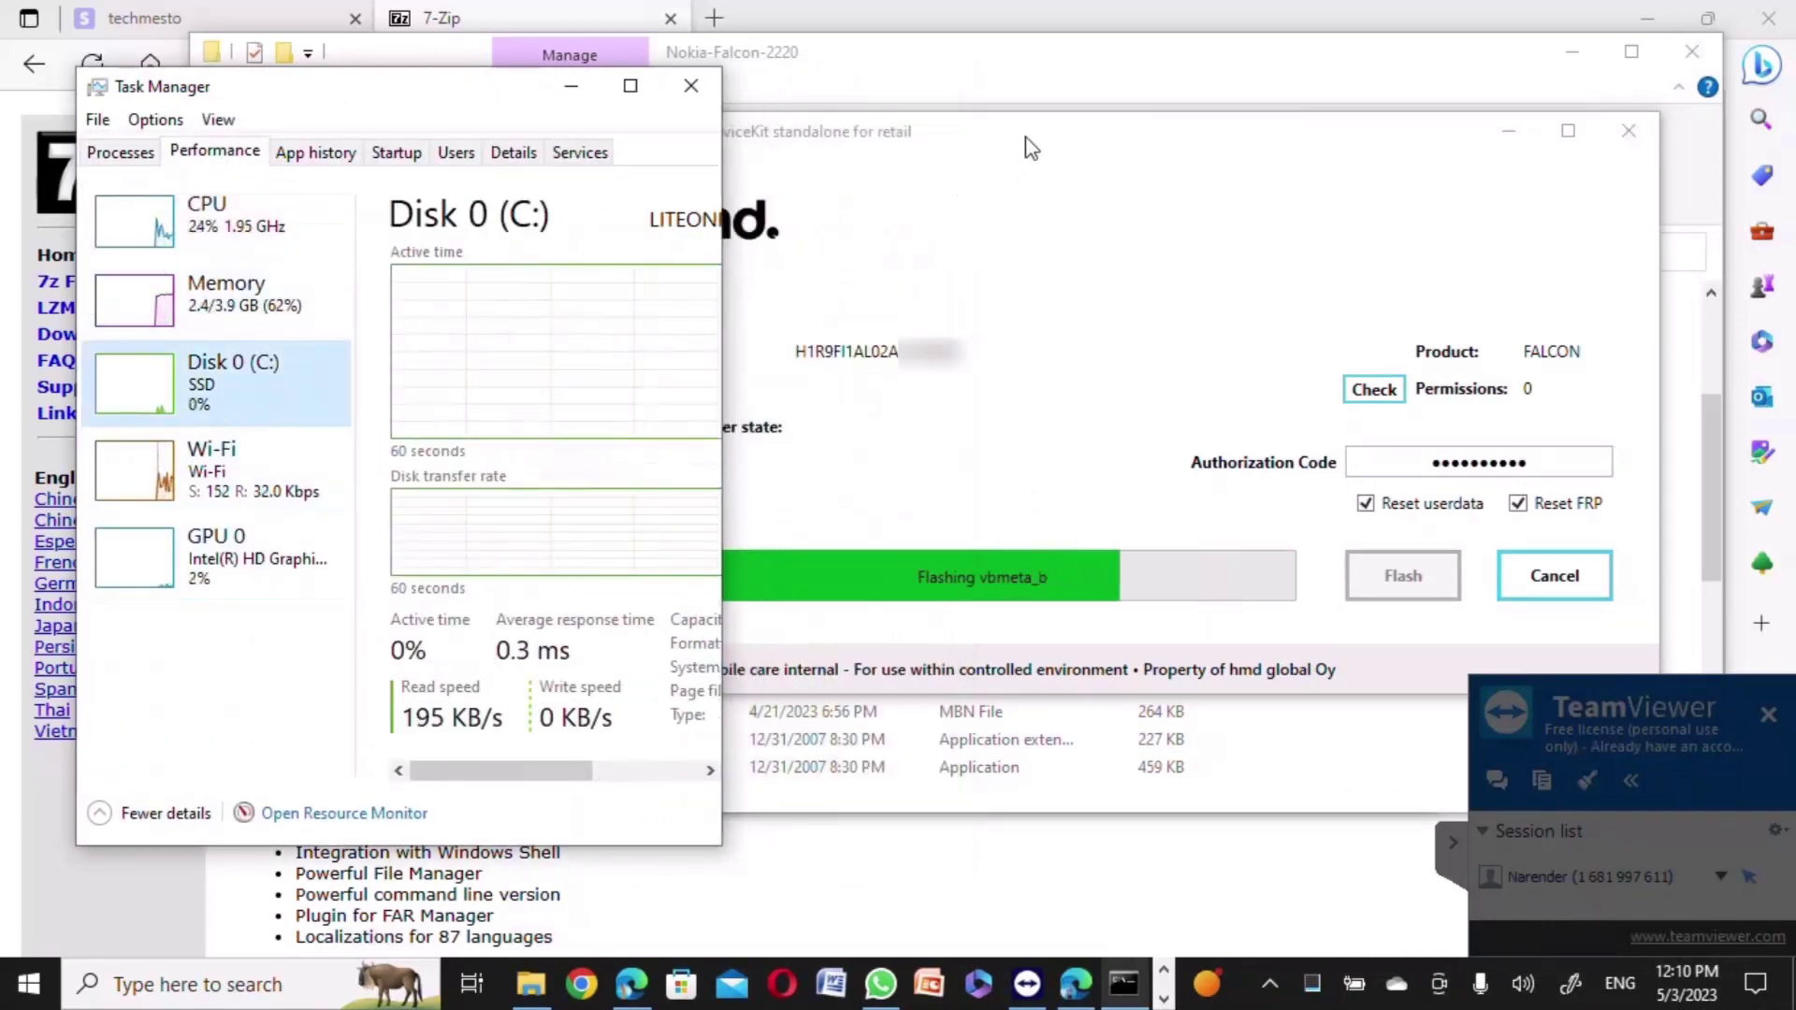
Watch Disk 0 activity until flashing finishes, then dismiss the userdata error and close DeviceKit
left_click(1027, 147)
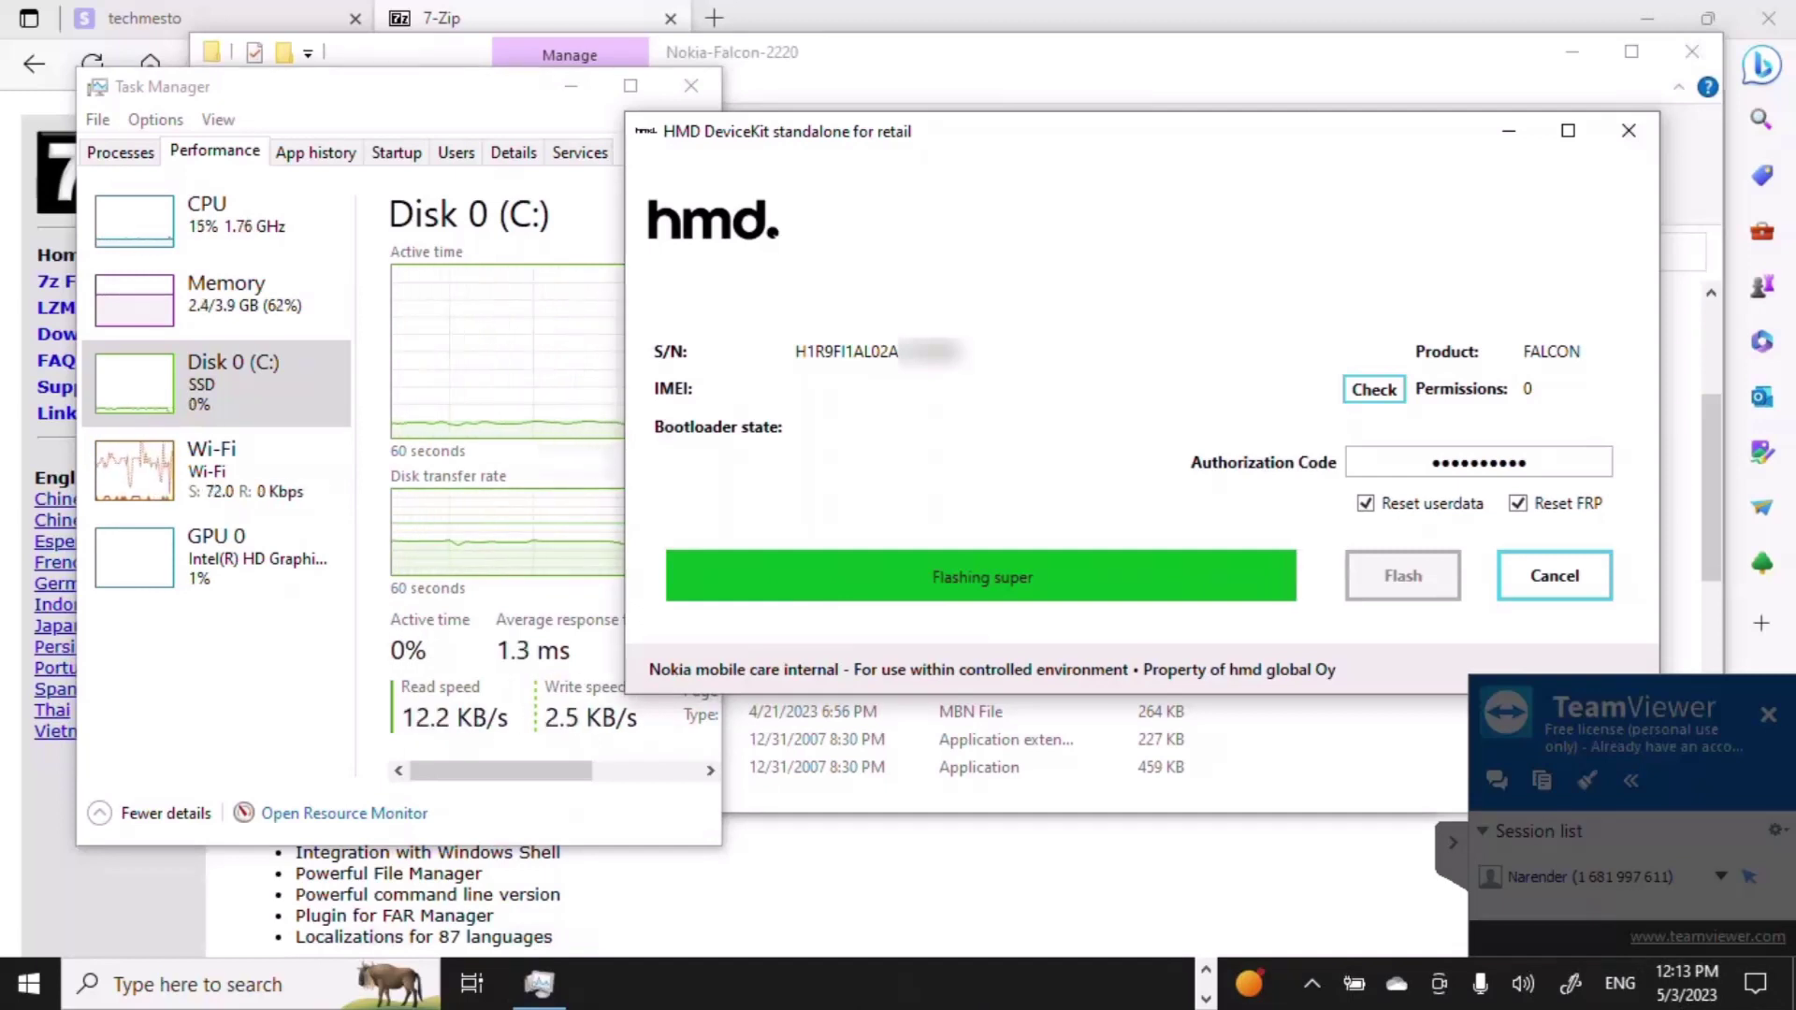
left_click(908, 576)
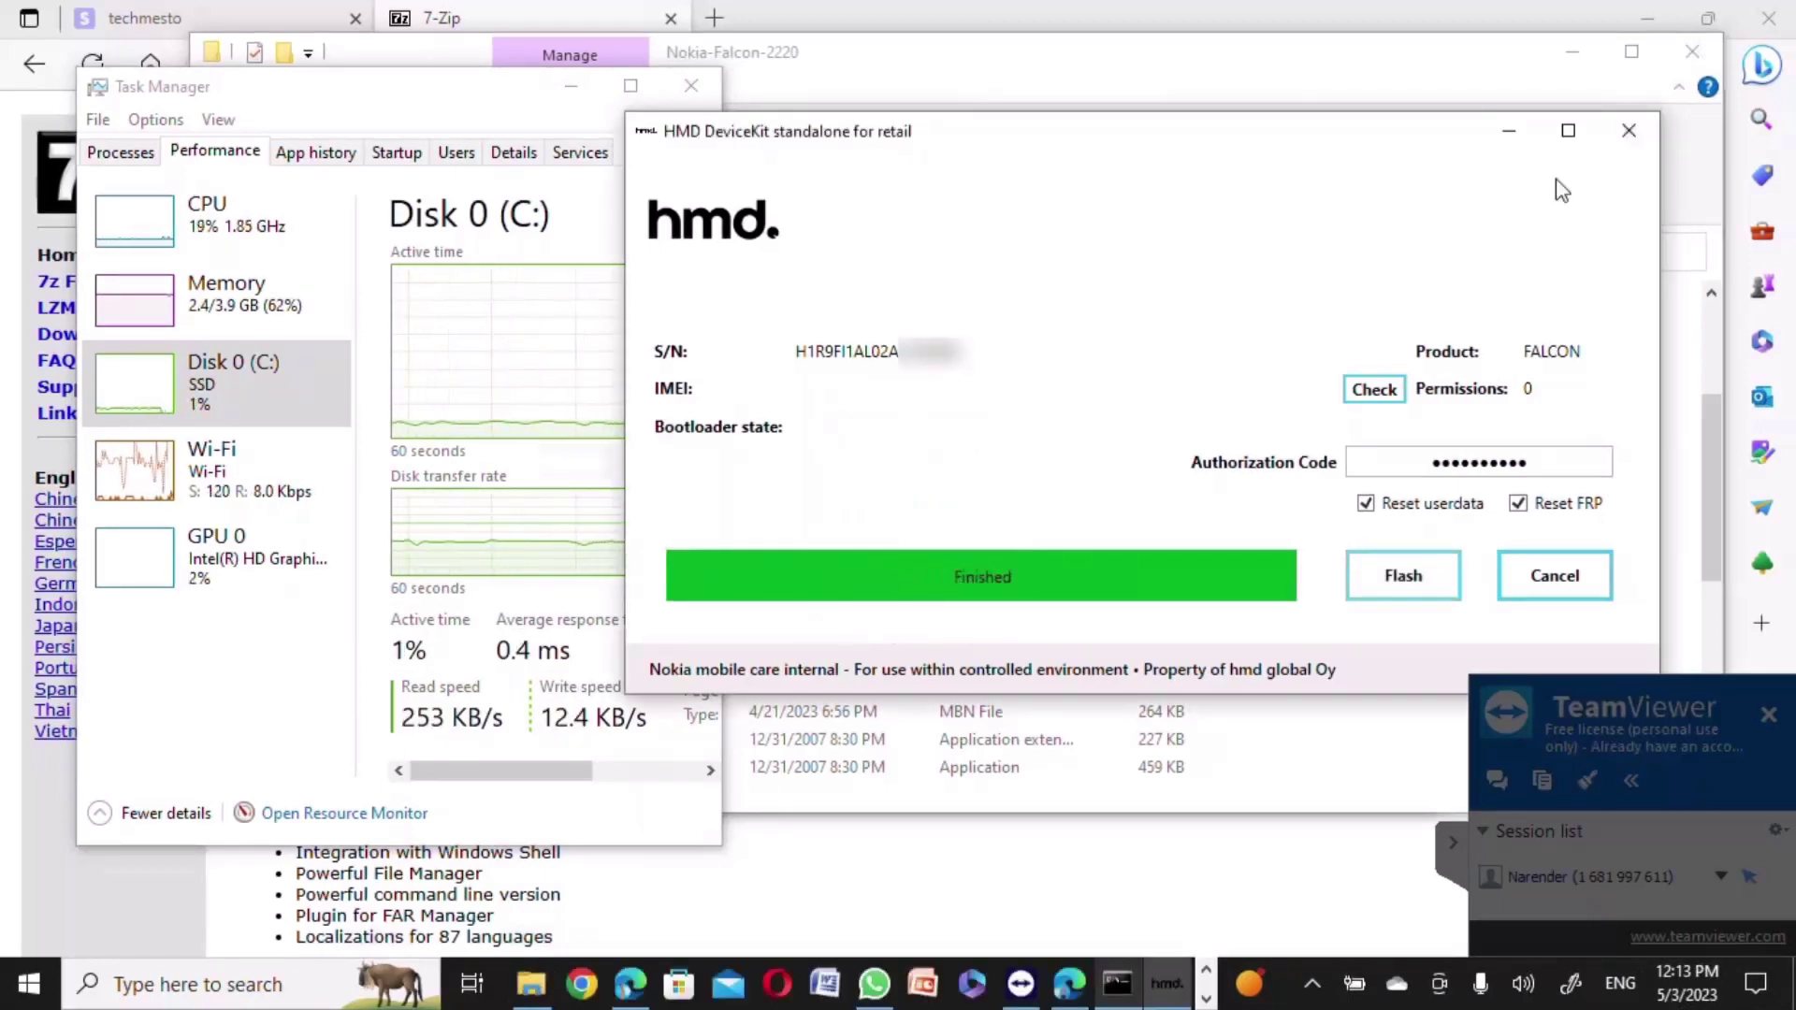
left_click(1630, 138)
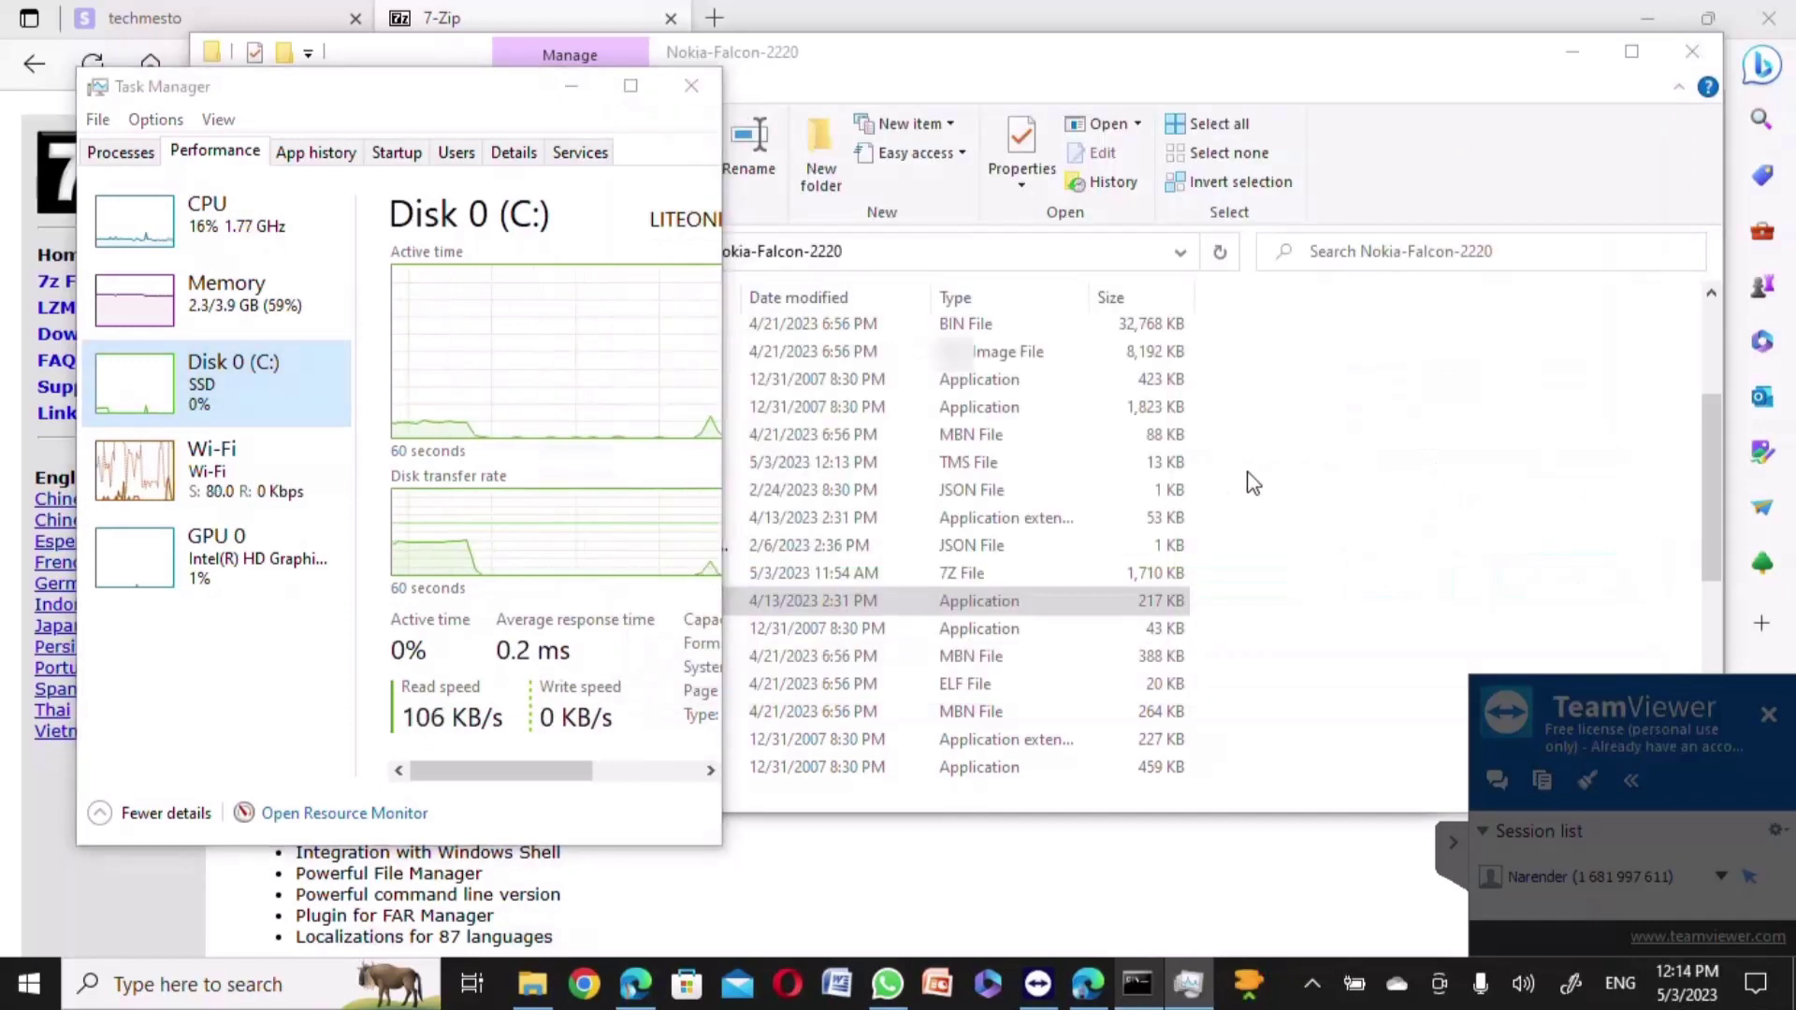
Run 'fastboot getvar all' to confirm both slots are now bootable
left_click(1258, 636)
left_click(1137, 984)
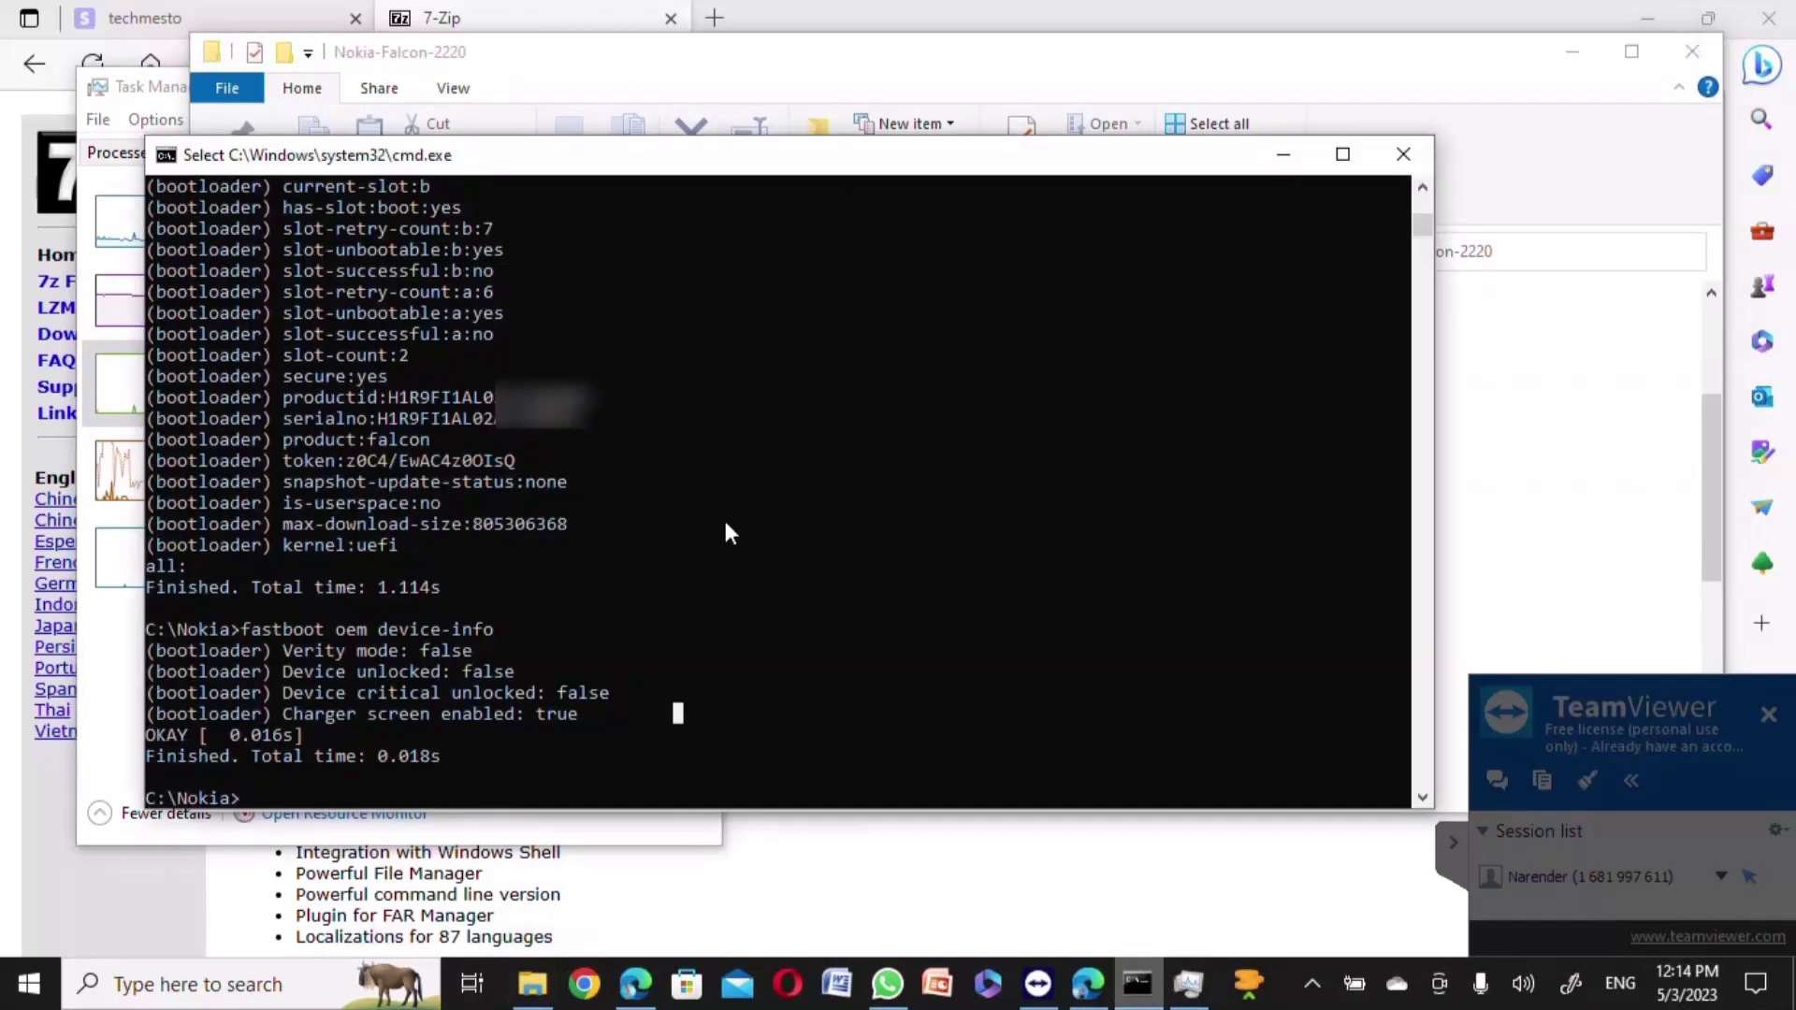
type("fastboo")
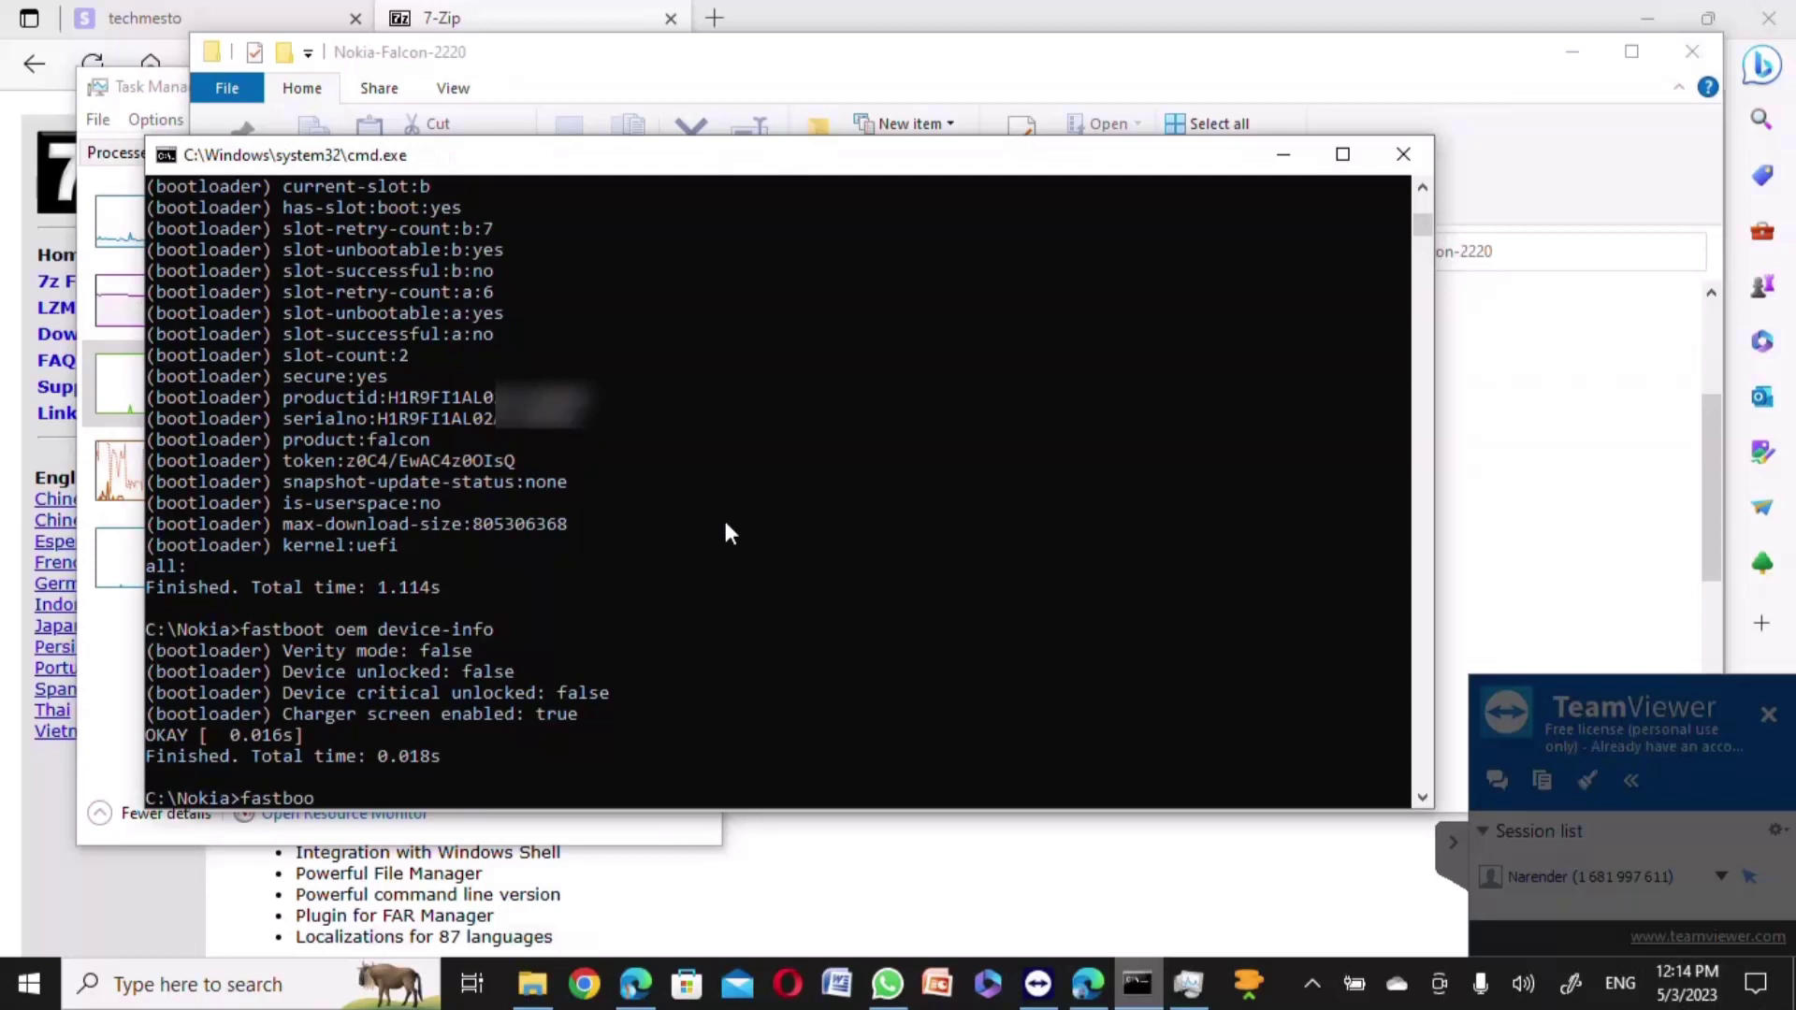
type("t getvar al")
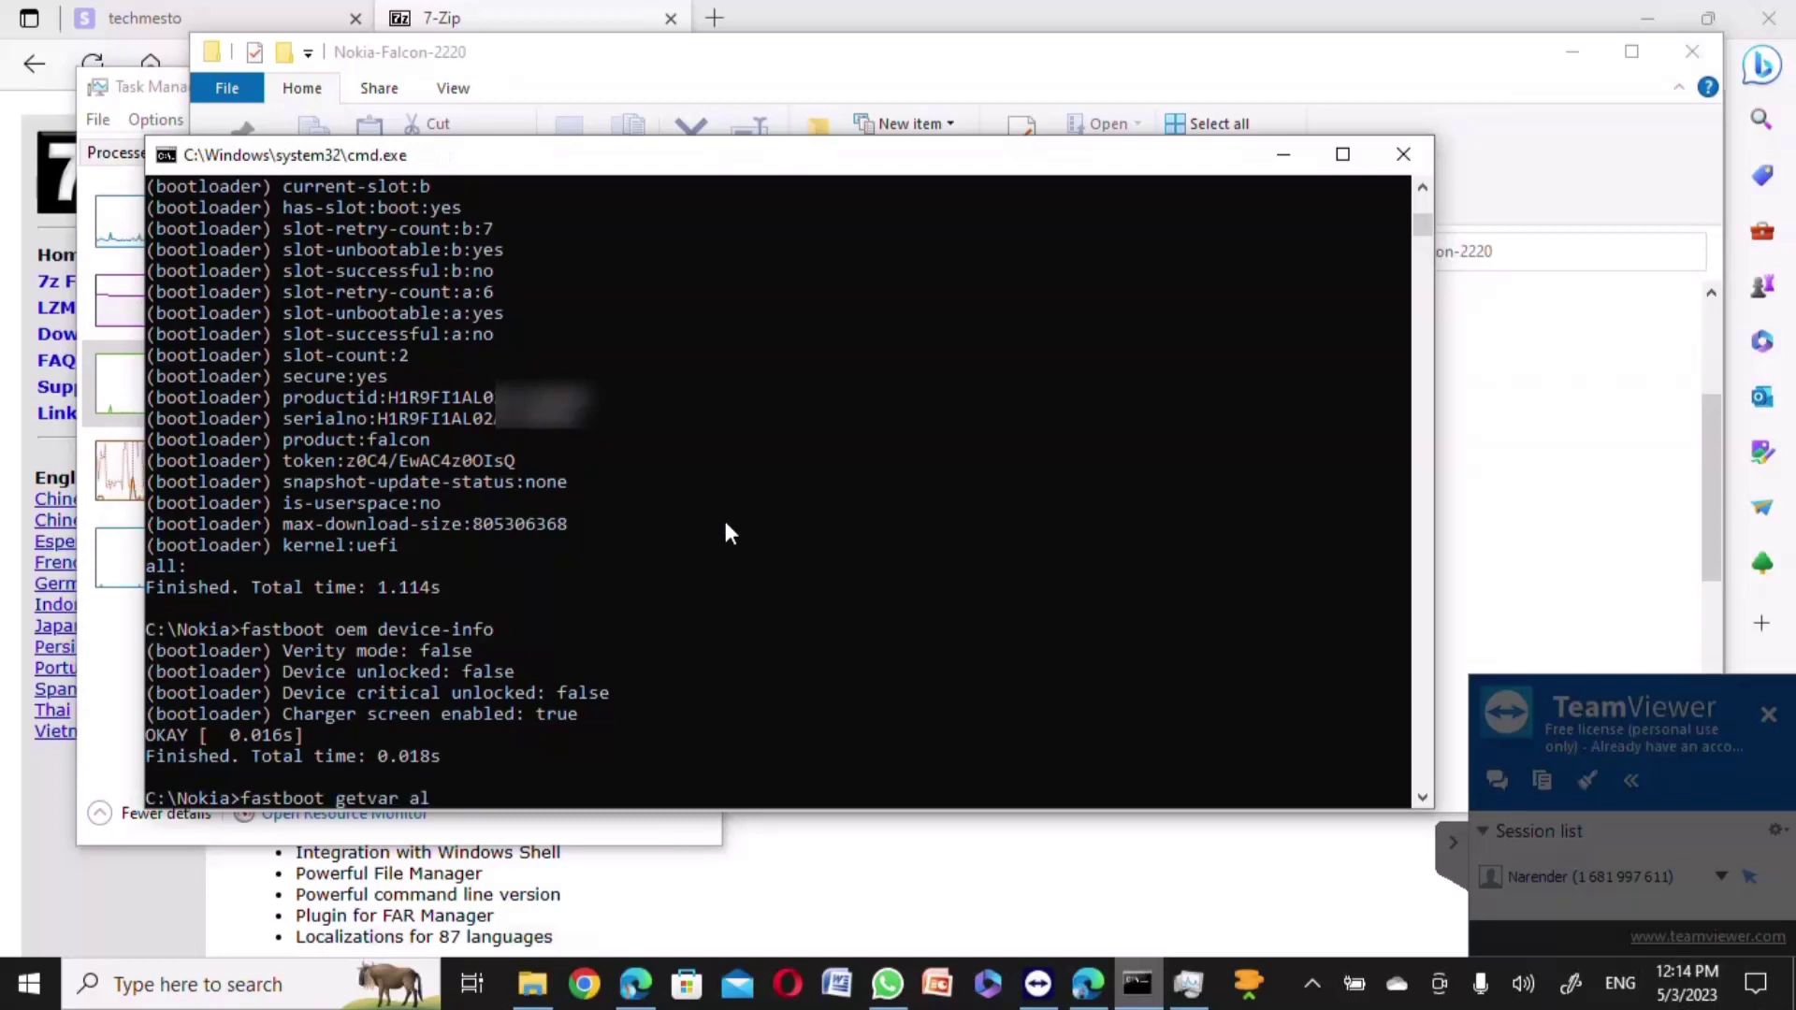
type("l")
key("Return")
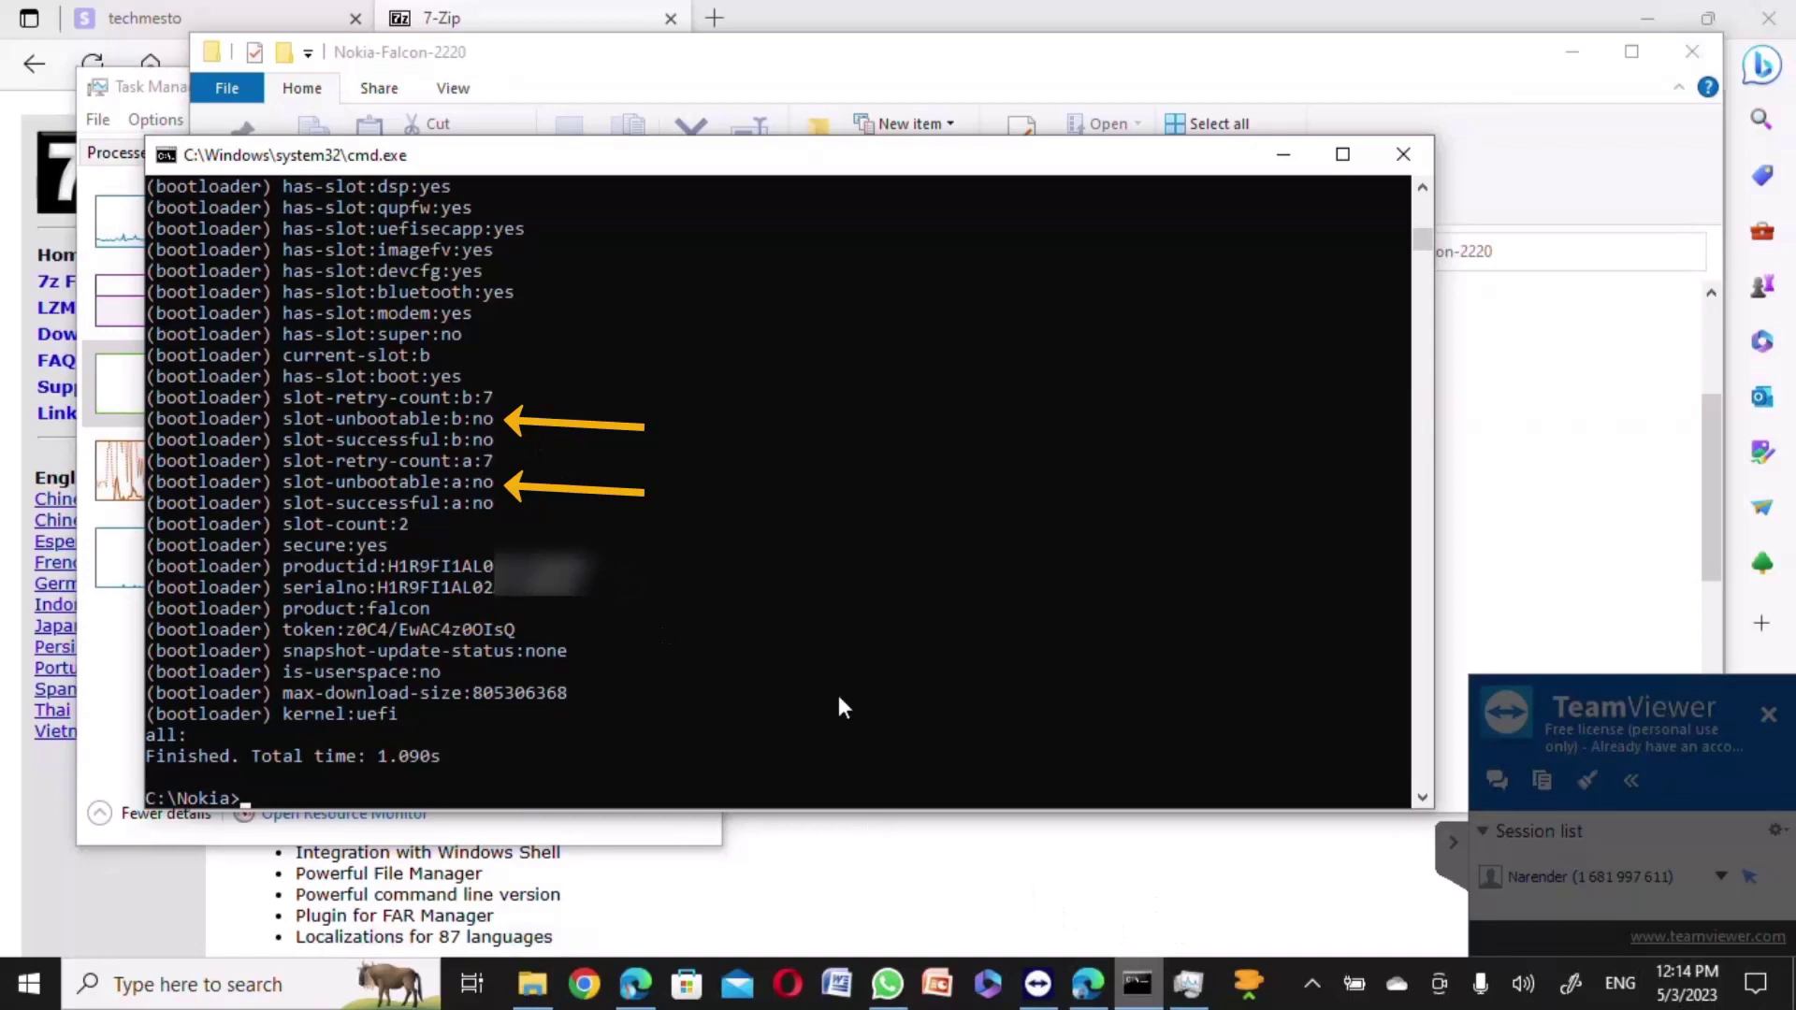
Set slot a as the active slot and reboot the phone with 'fastboot reboot'
left_click(799, 684)
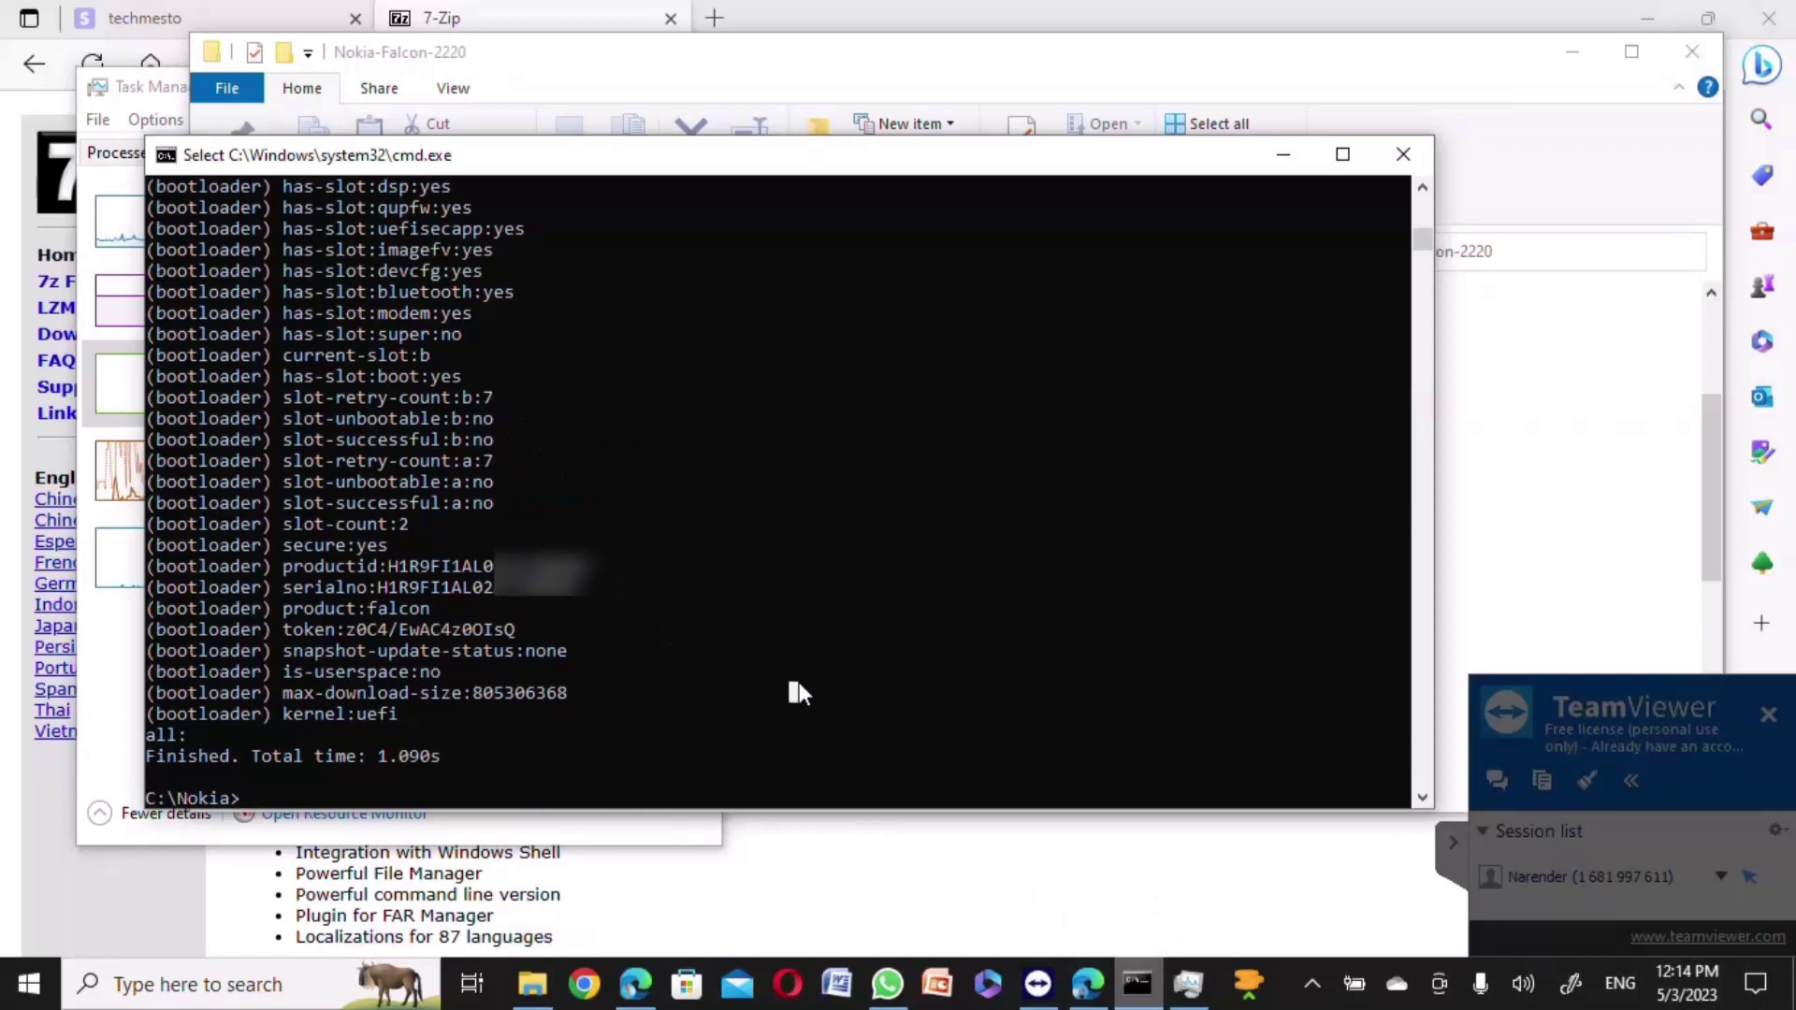
type("fastbo")
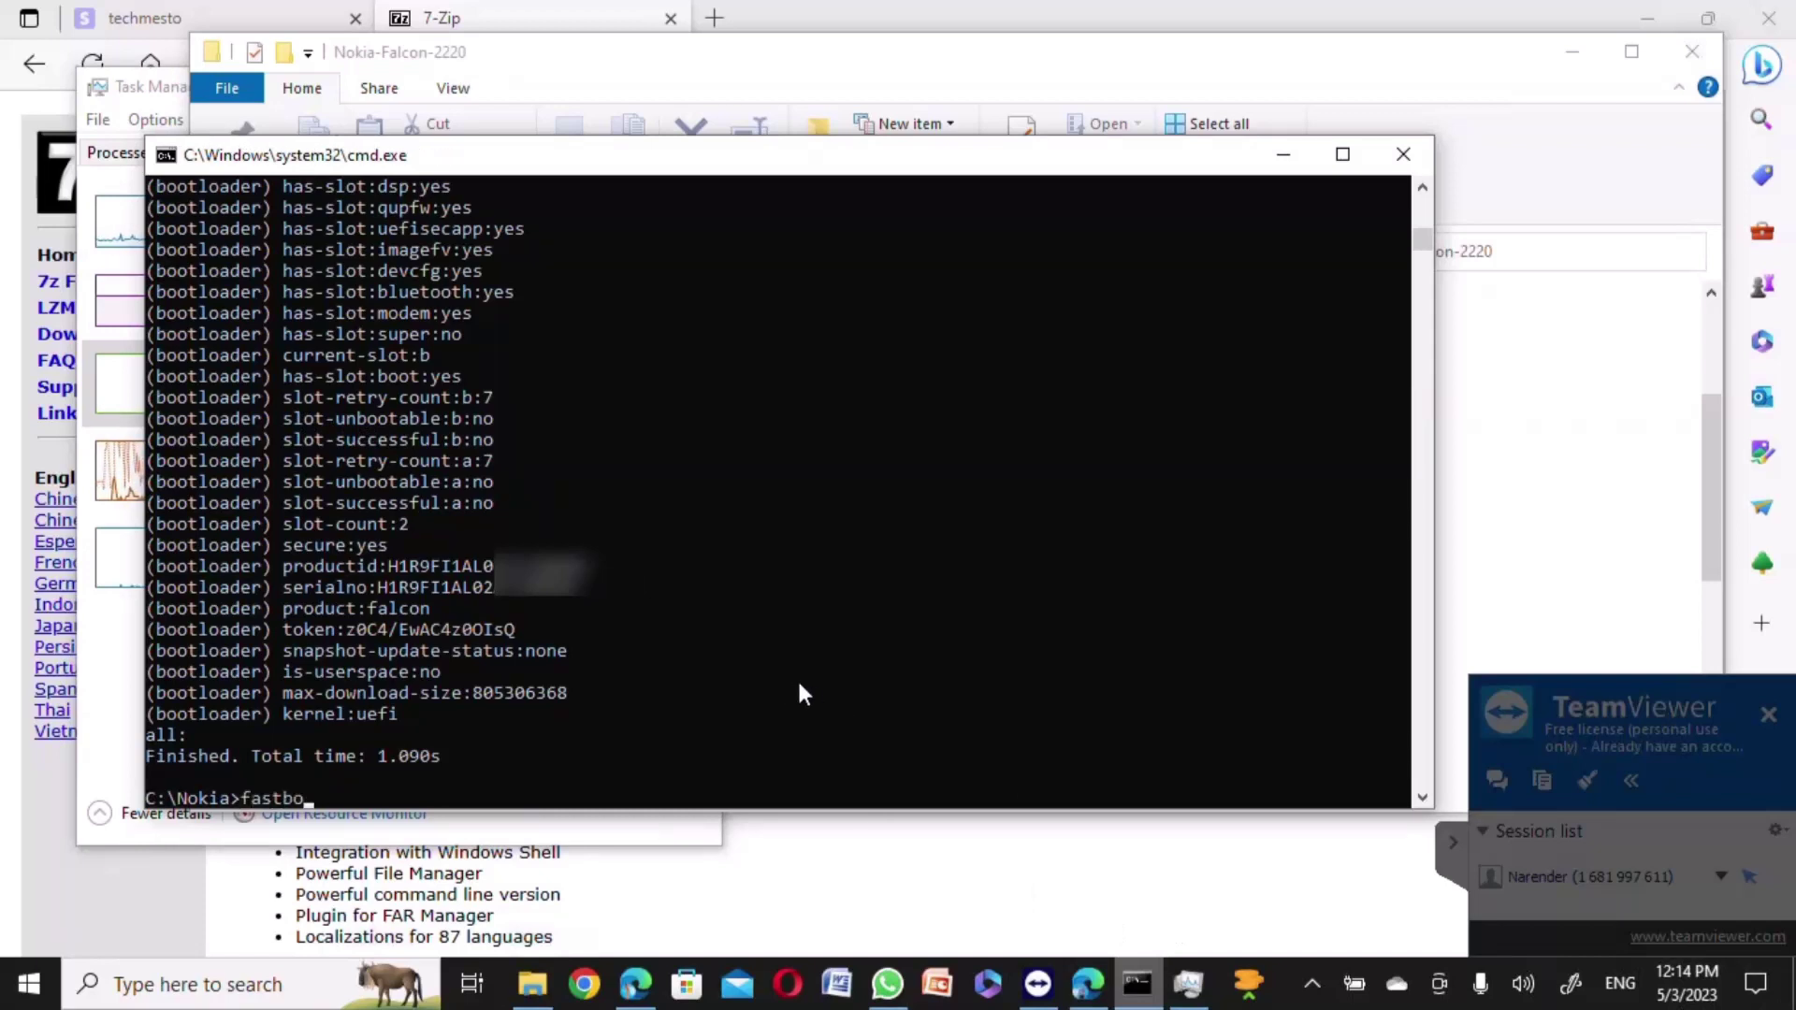
type("ot ")
type("-aa")
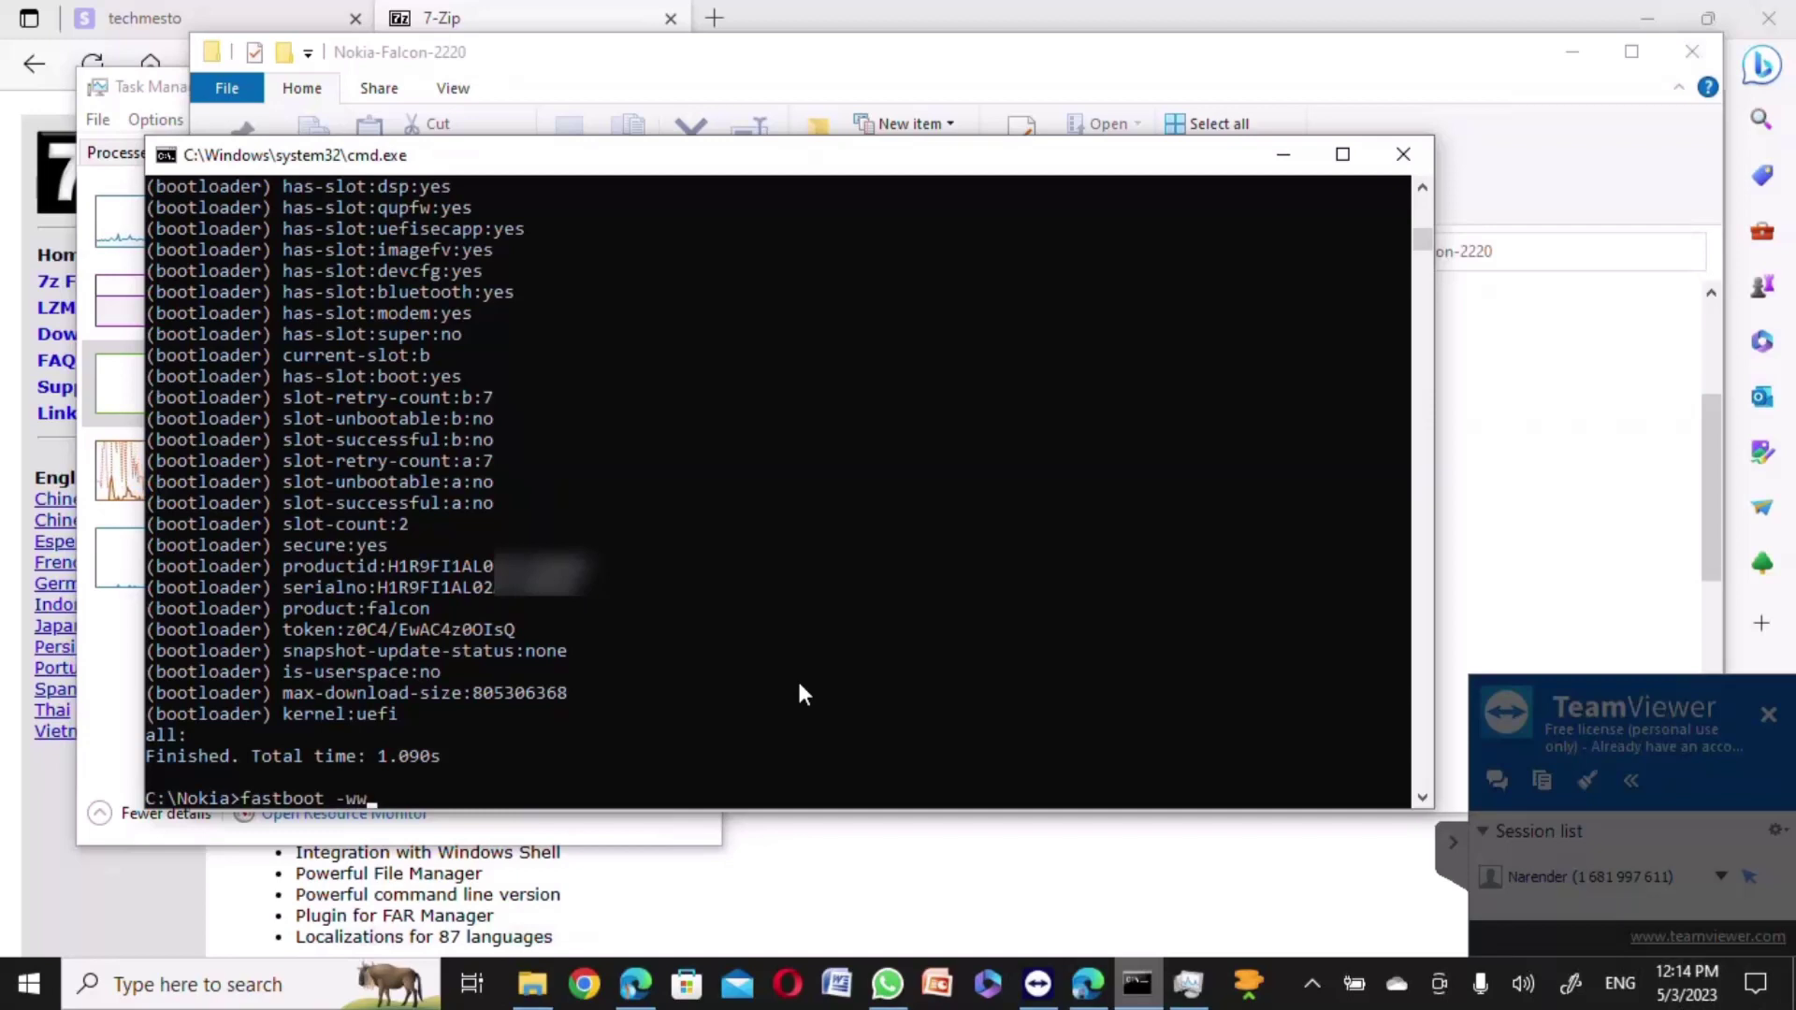
key("Return")
type("f")
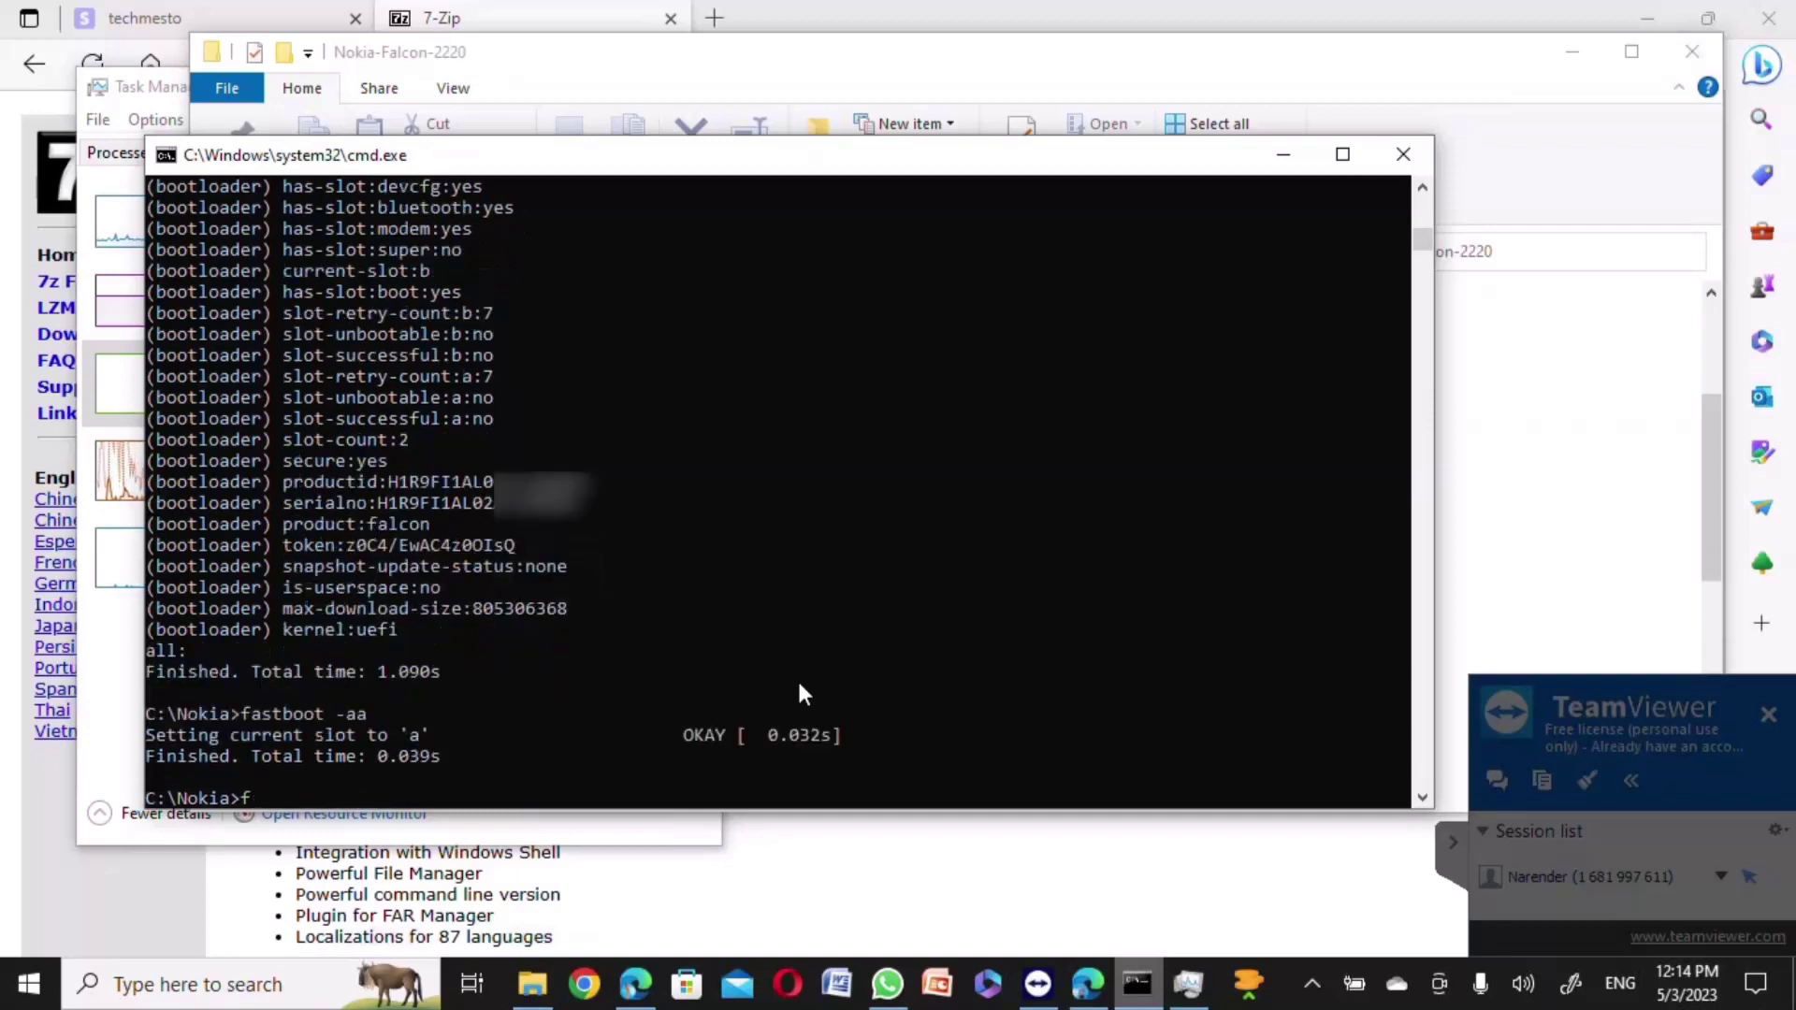
type("astboot reboot")
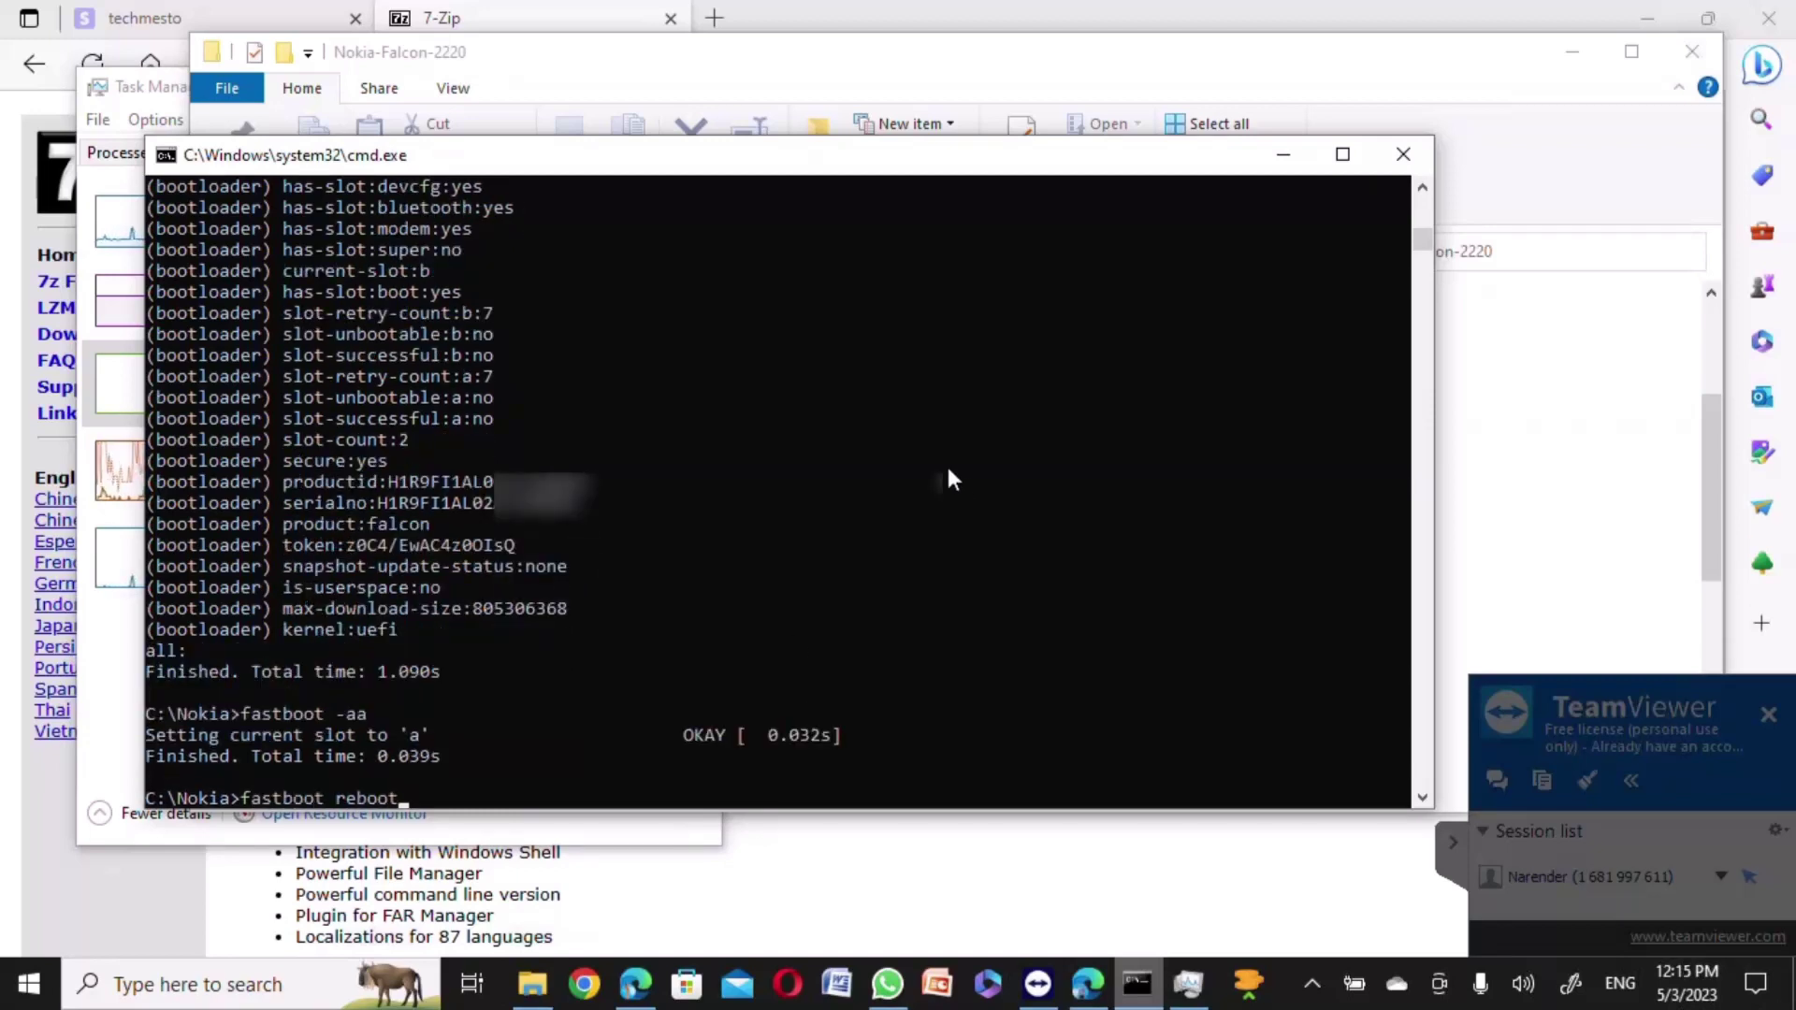
key("Return")
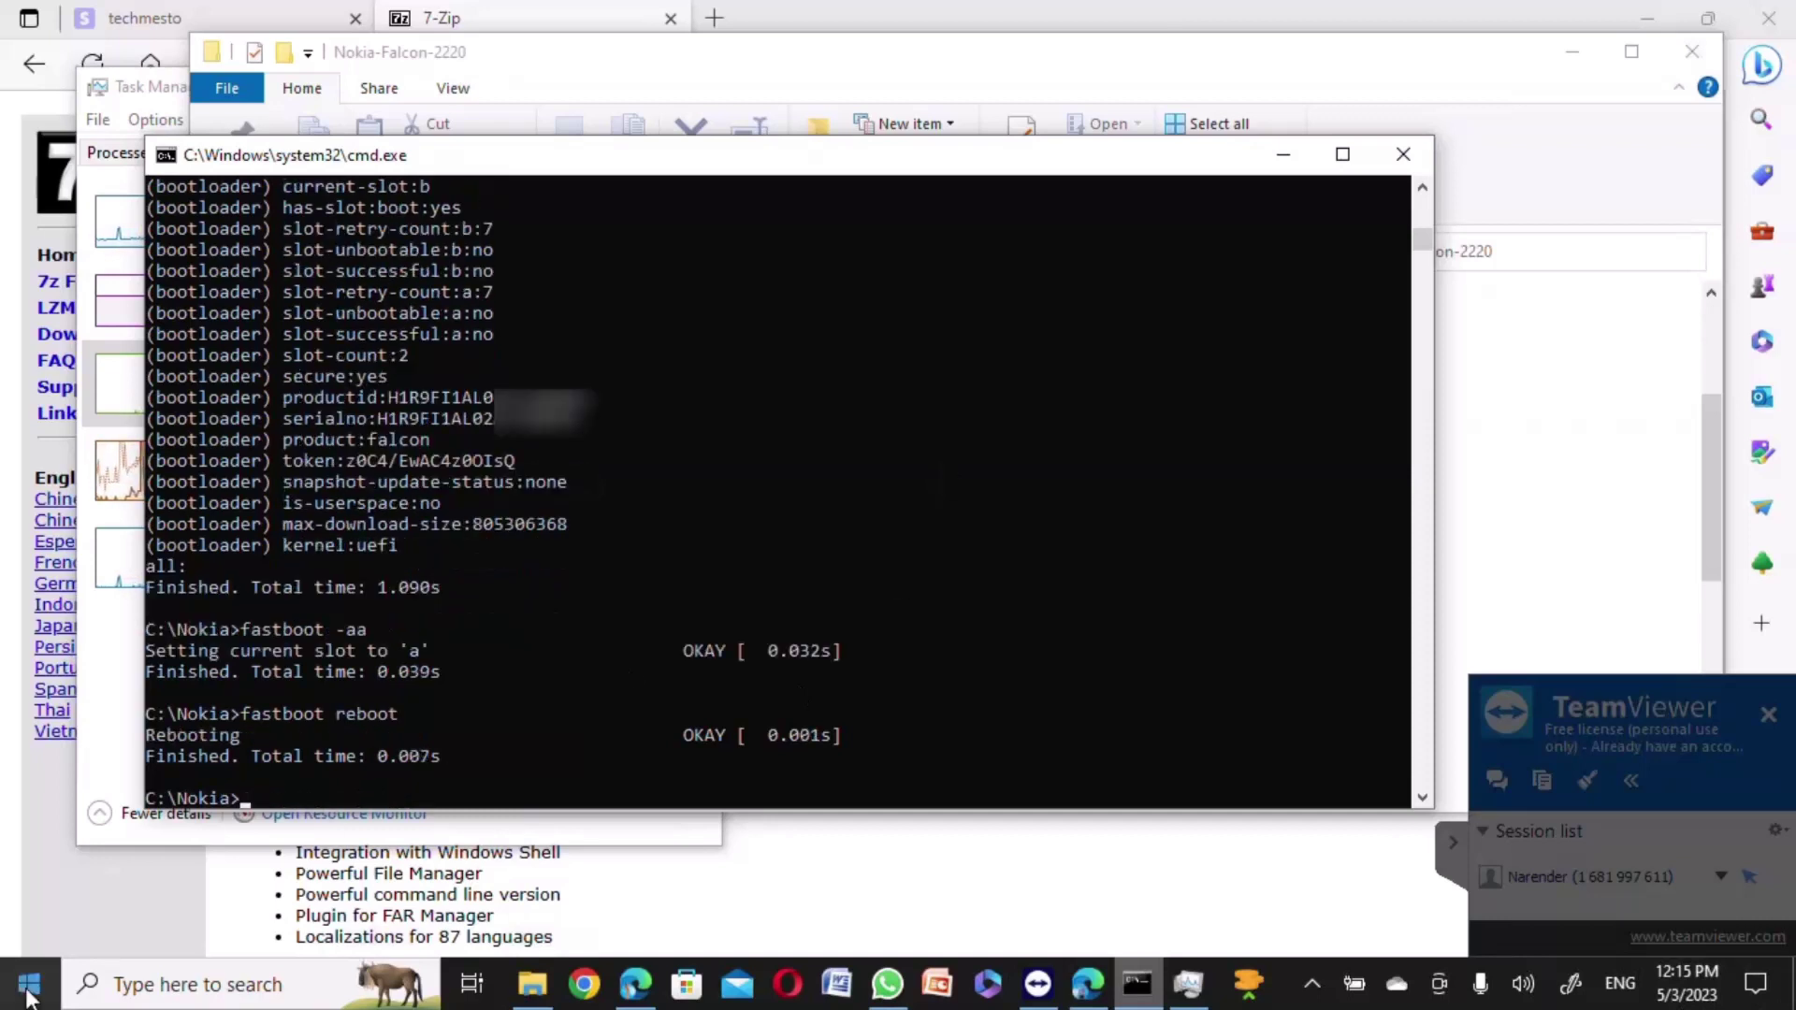
Arrange Device Manager beside the console and select Nokia X30 5G under Portable Devices
left_click_drag(354, 78, 874, 98)
left_click_drag(611, 492, 1002, 500)
left_click_drag(1120, 833, 1121, 910)
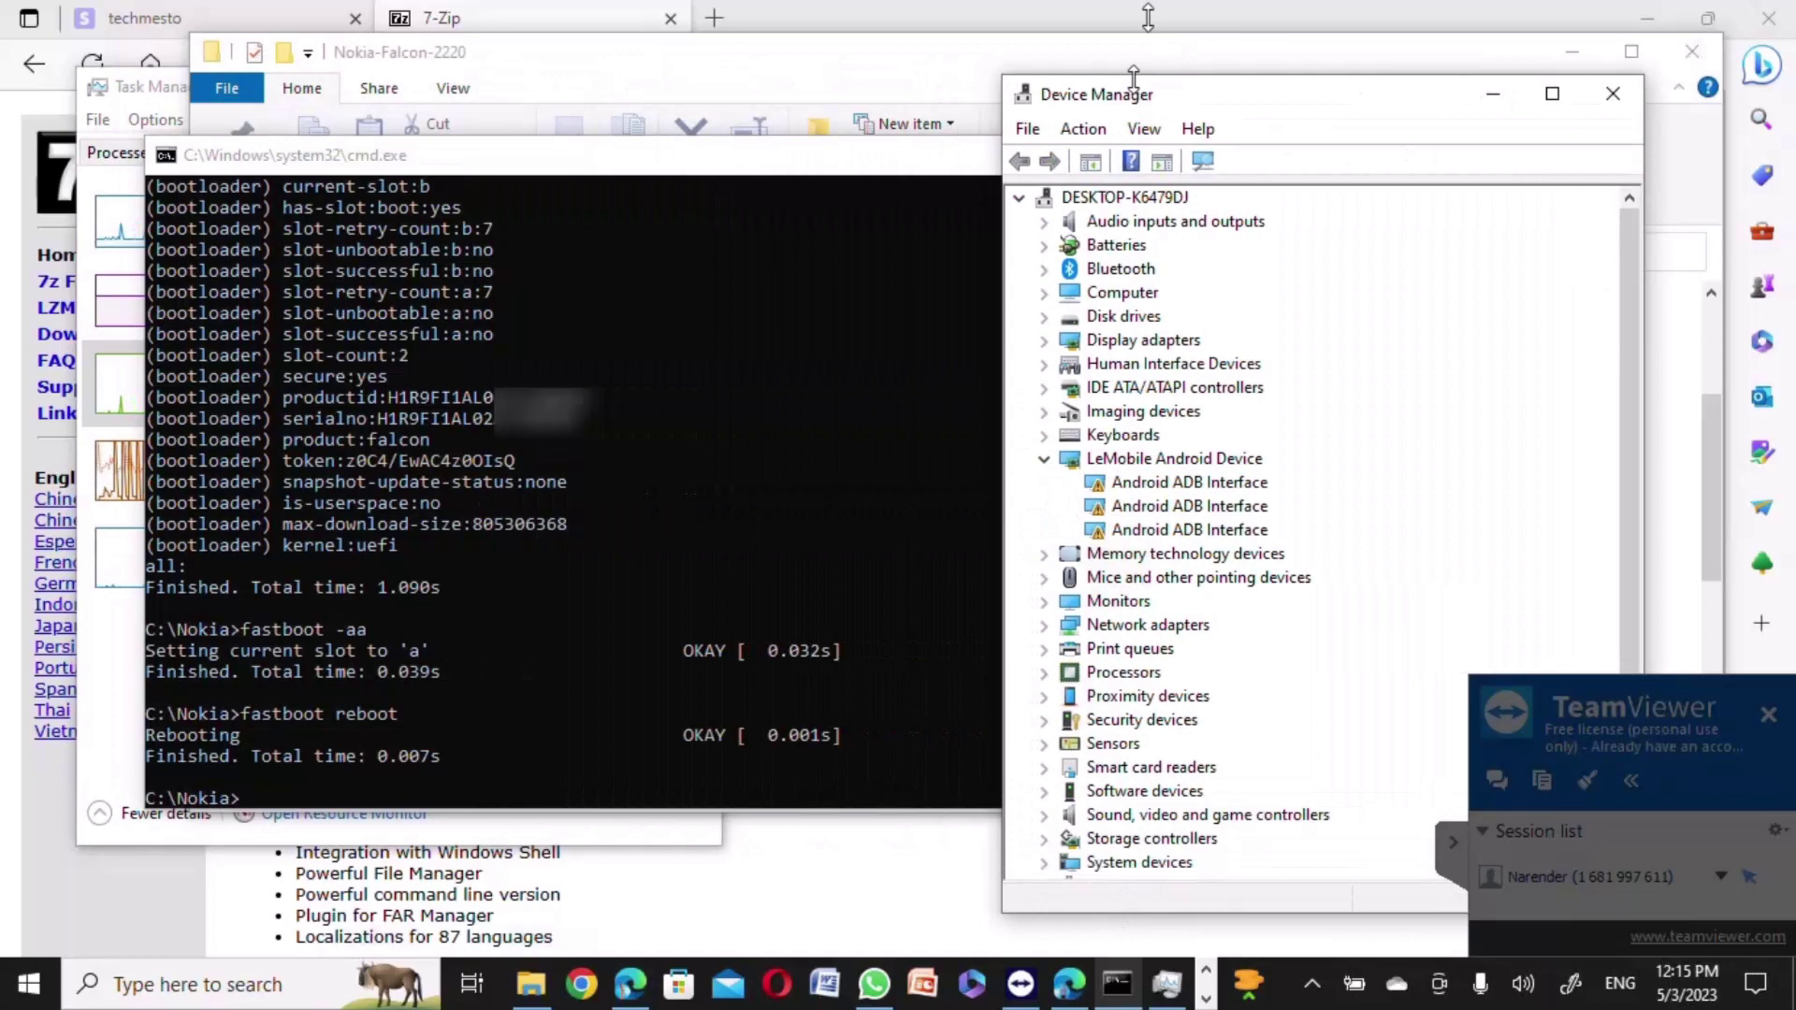
left_click_drag(1140, 77, 1140, 56)
left_click_drag(1068, 933, 1068, 938)
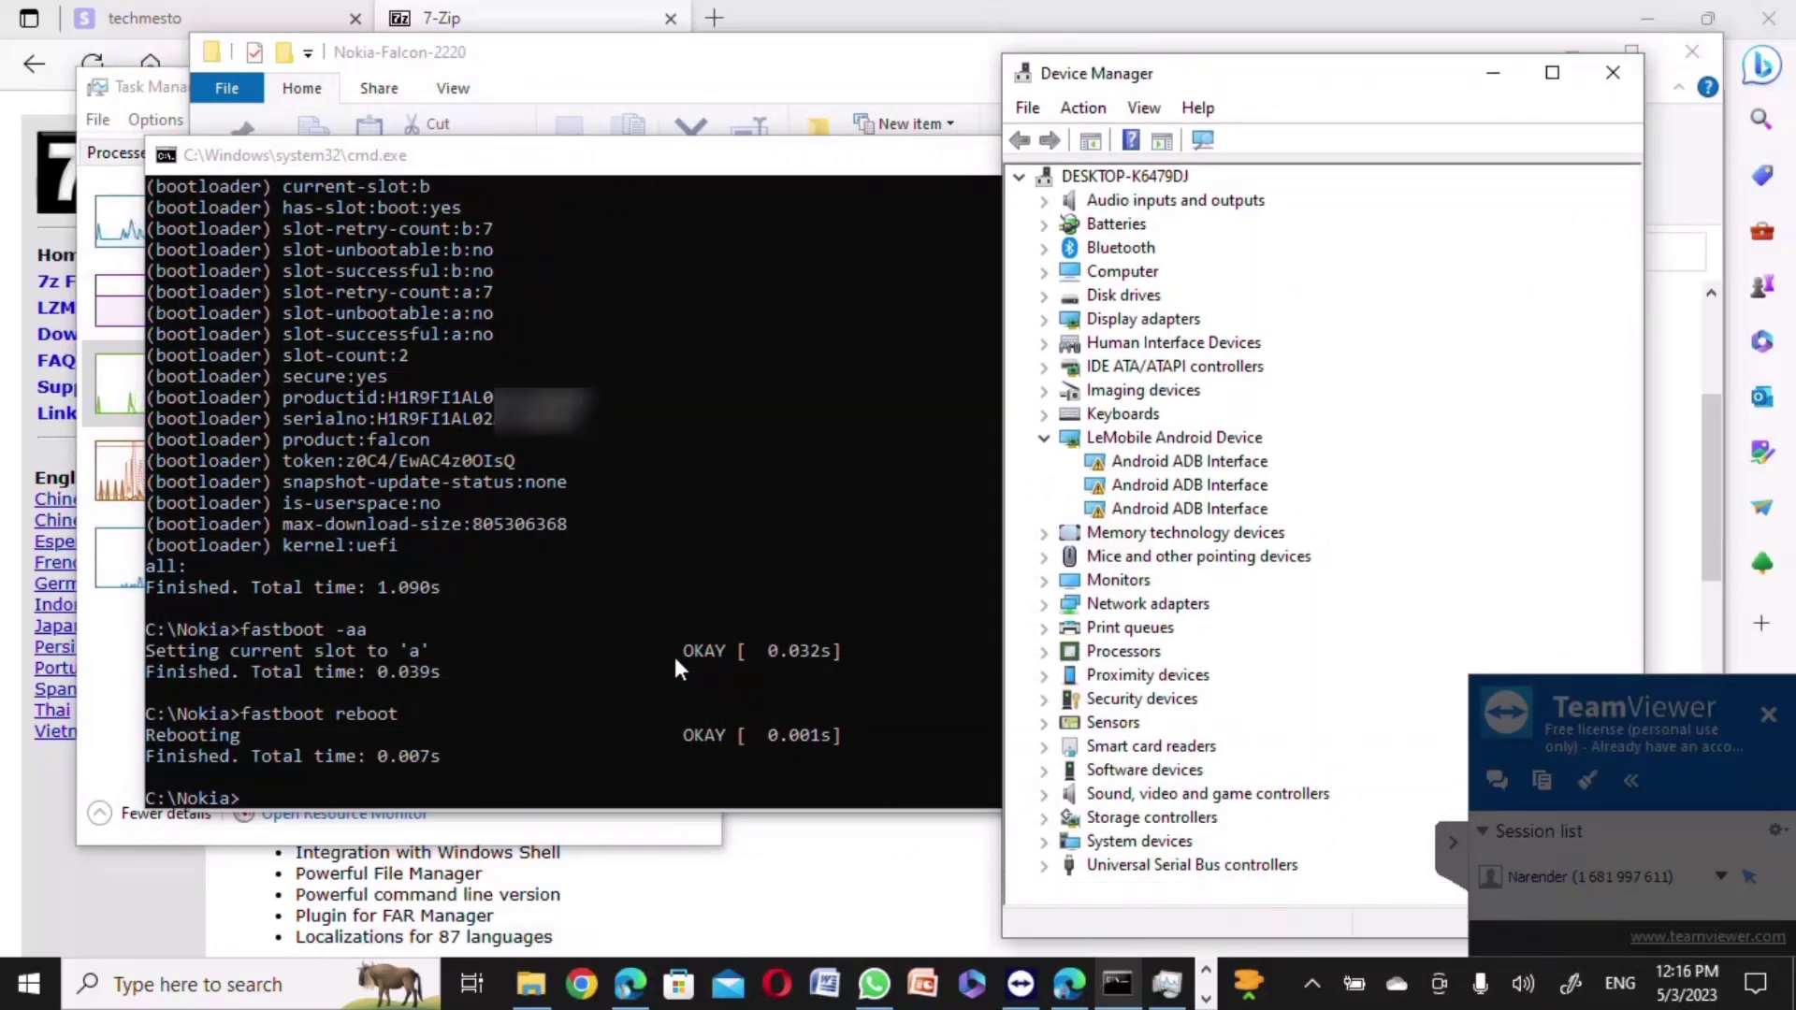
left_click(1048, 630)
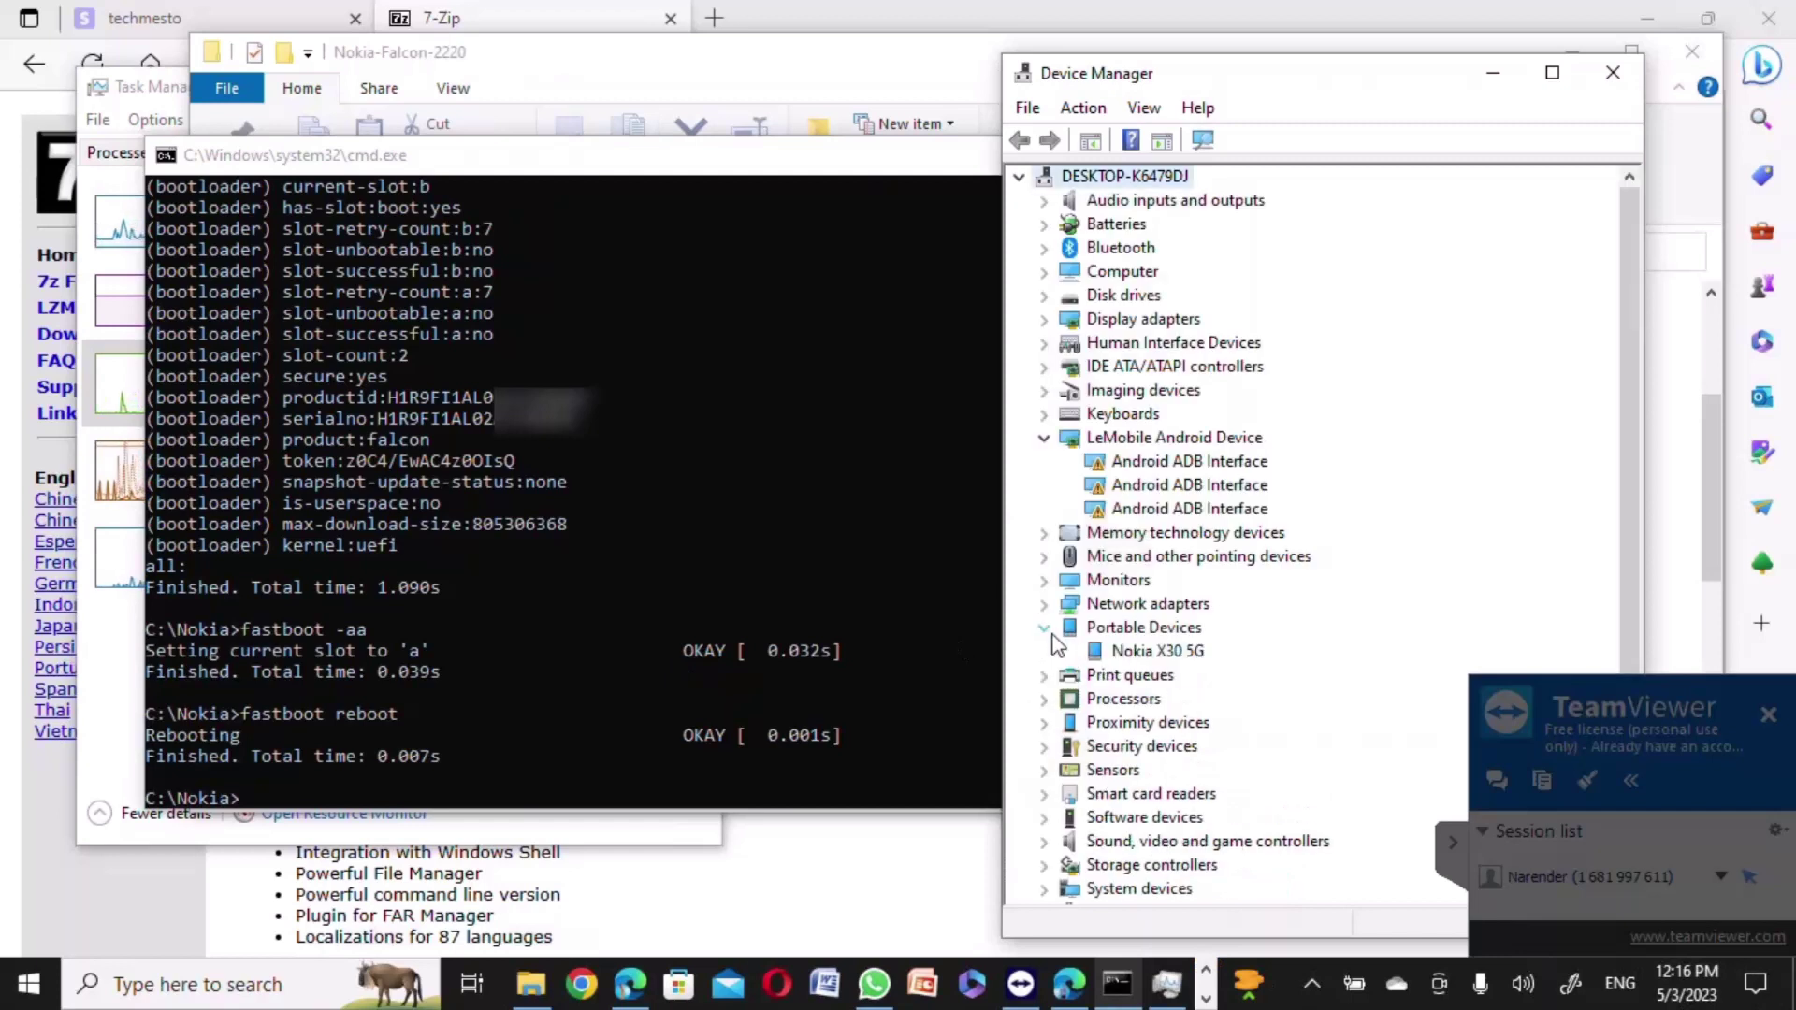
left_click(1171, 653)
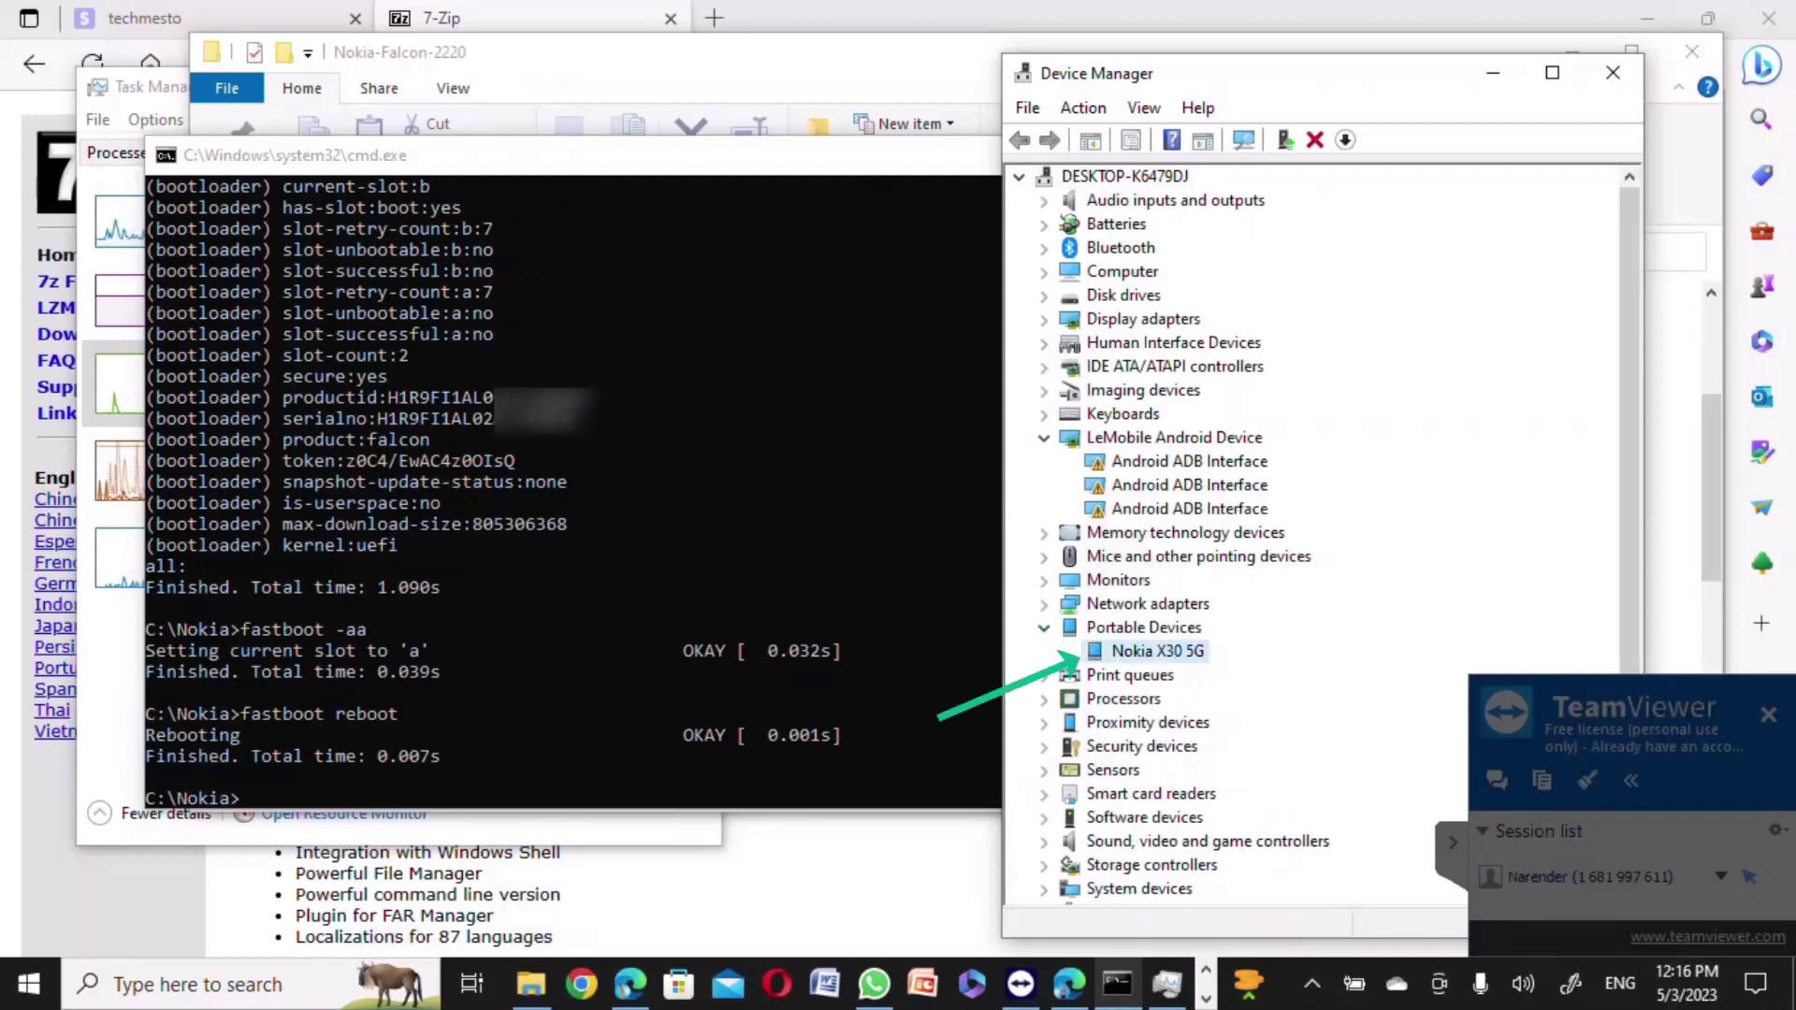